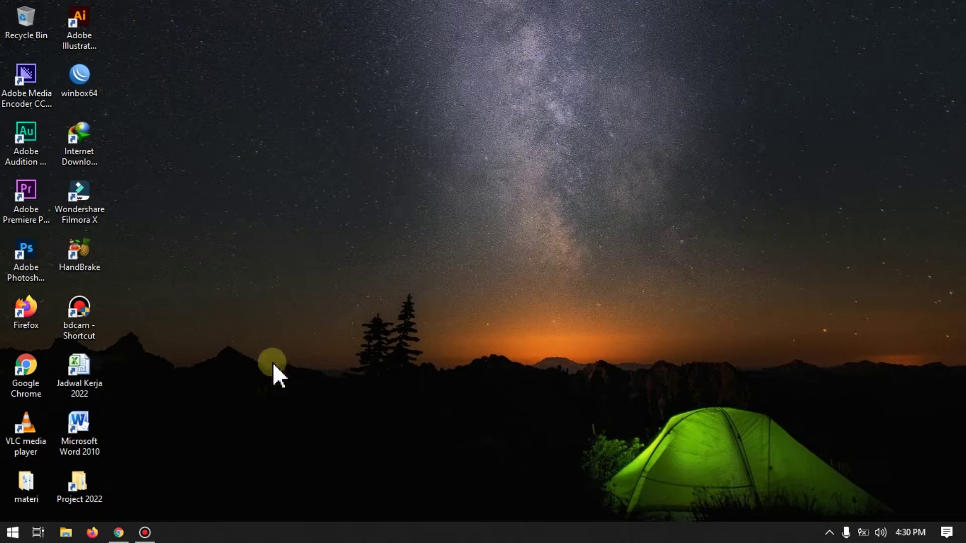
Open Firefox and search the web for google drive
{"action": "left_click", "coordinate": [26, 372]}
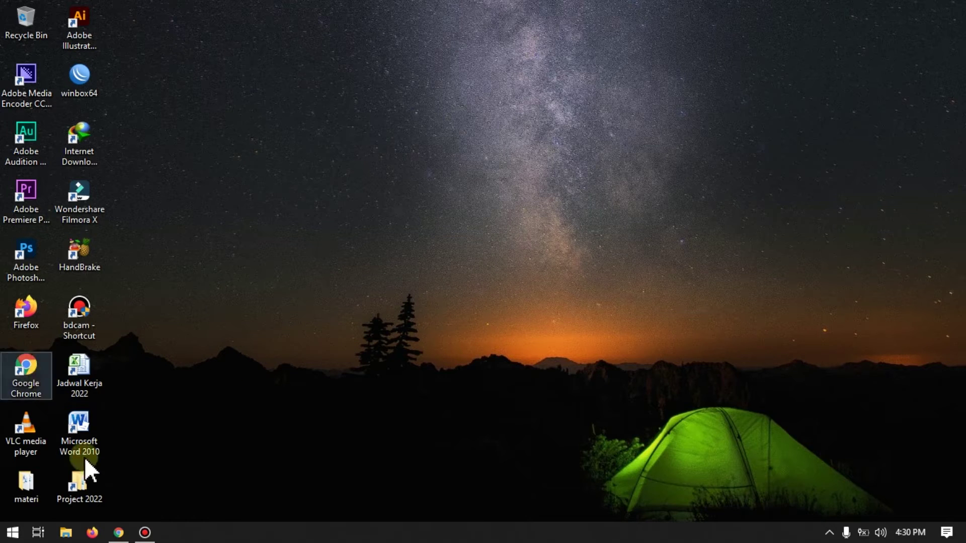
{"action": "left_click", "coordinate": [92, 532]}
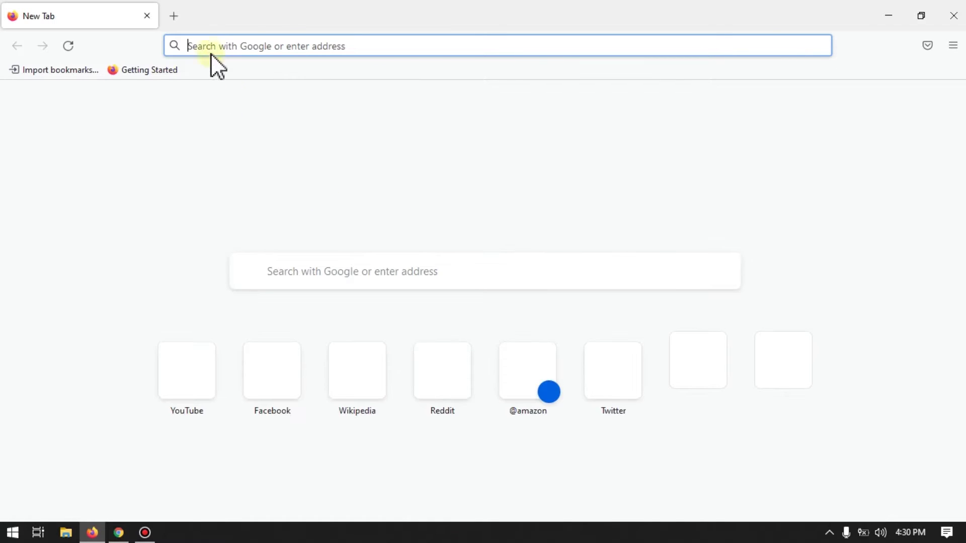
{"action": "left_click", "coordinate": [218, 46]}
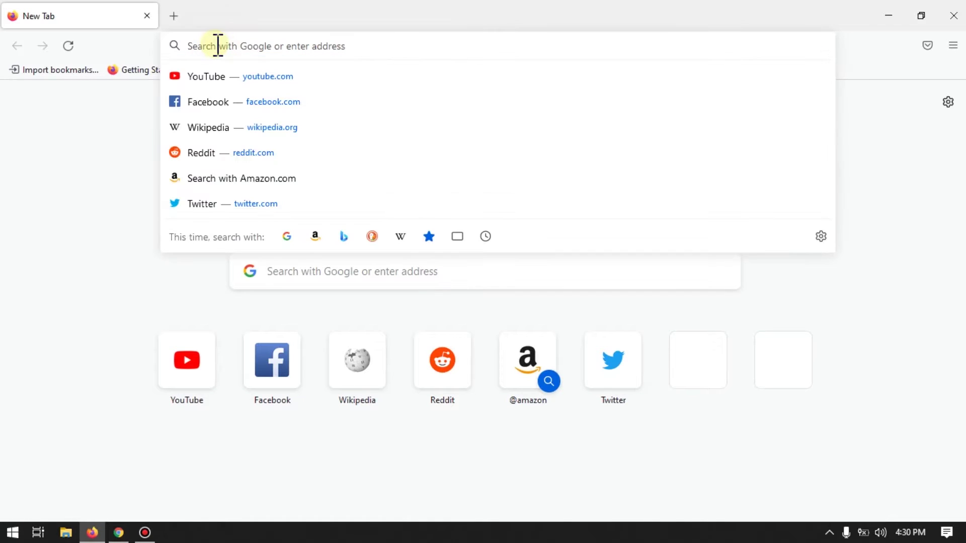
{"action": "type", "text": "google"}
{"action": "key", "text": "BackSpace"}
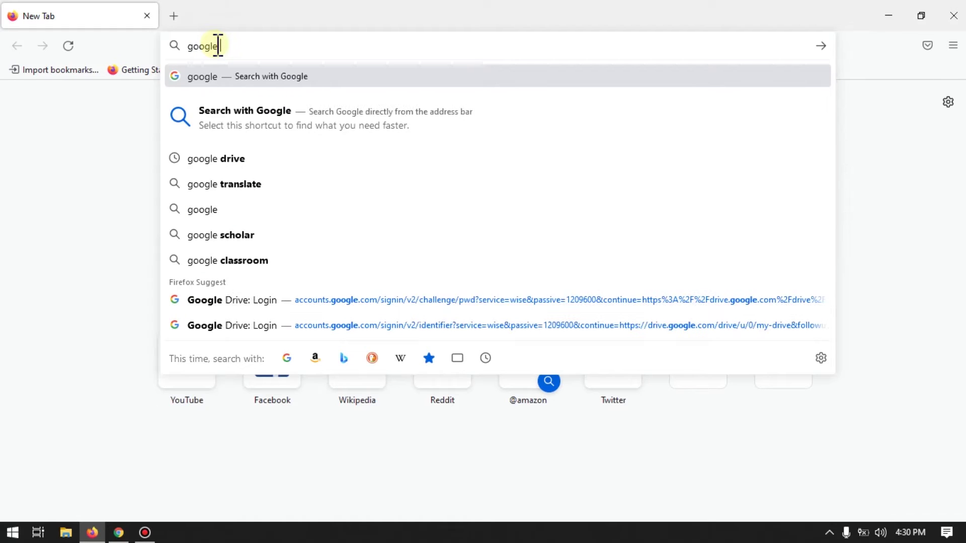
{"action": "type", "text": "drive"}
{"action": "key", "text": "Return"}
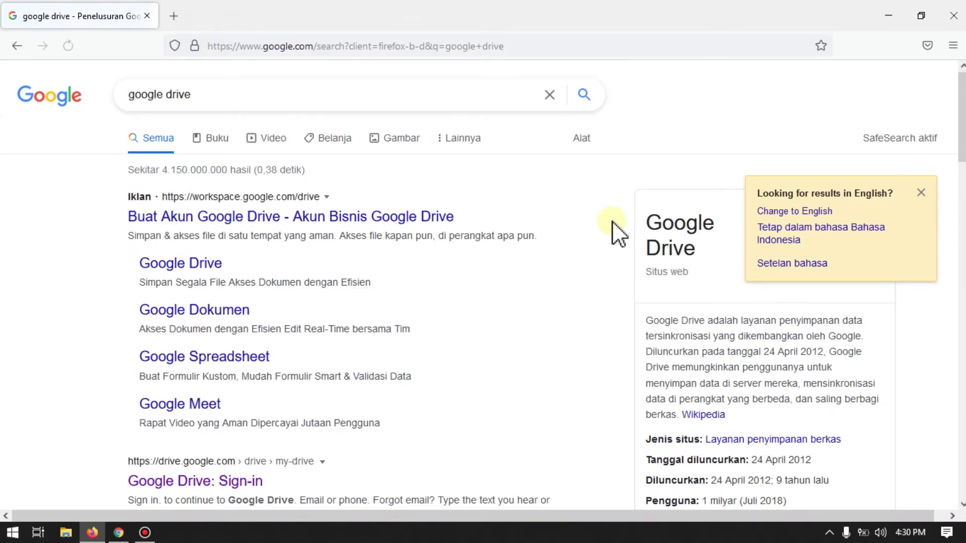
Open the Google Drive: Sign-in search result and activate the email or phone field on the login page
{"action": "scroll", "coordinate": [423, 251], "scroll_direction": "down", "scroll_amount": 5}
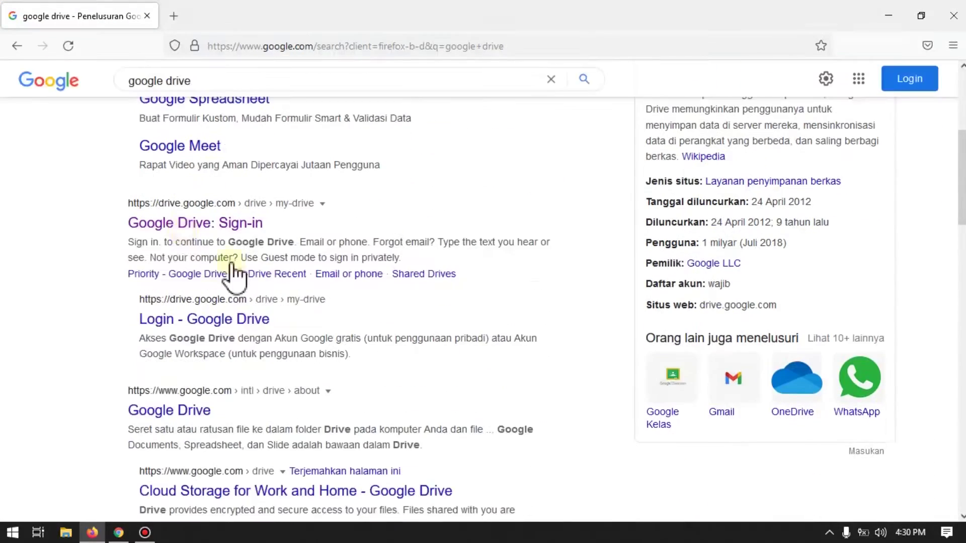
{"action": "left_click", "coordinate": [218, 197]}
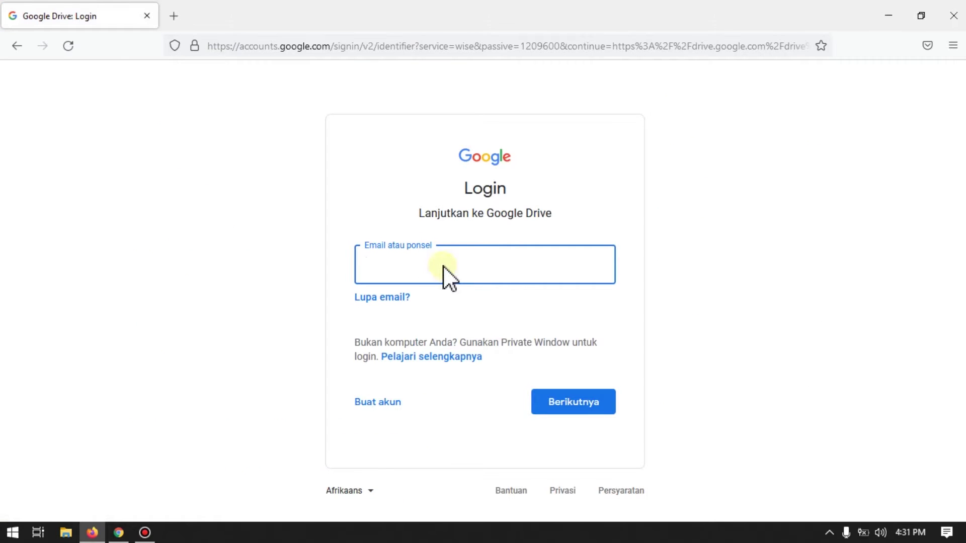
{"action": "left_click", "coordinate": [418, 263]}
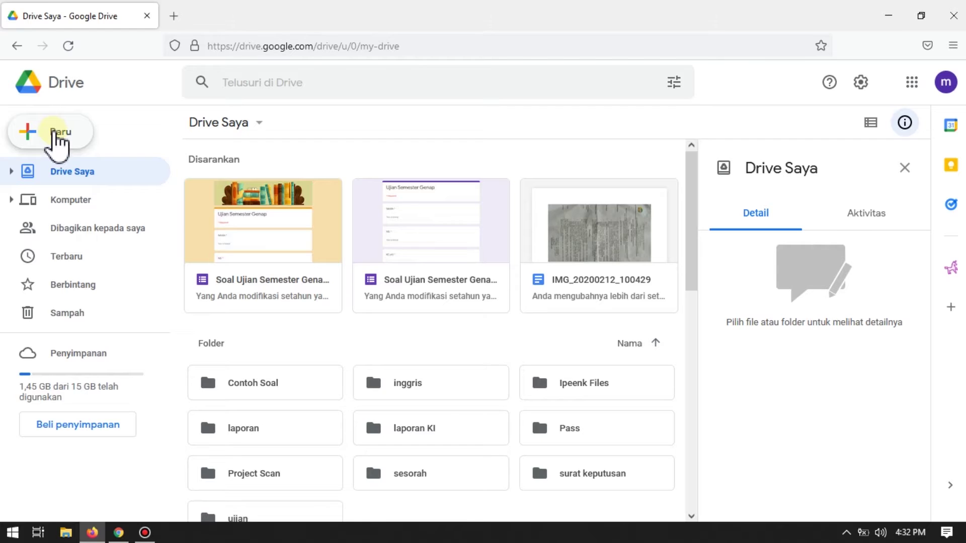
Create a new folder named "absensi kelas 3A" in Drive Saya
{"action": "left_click", "coordinate": [36, 135]}
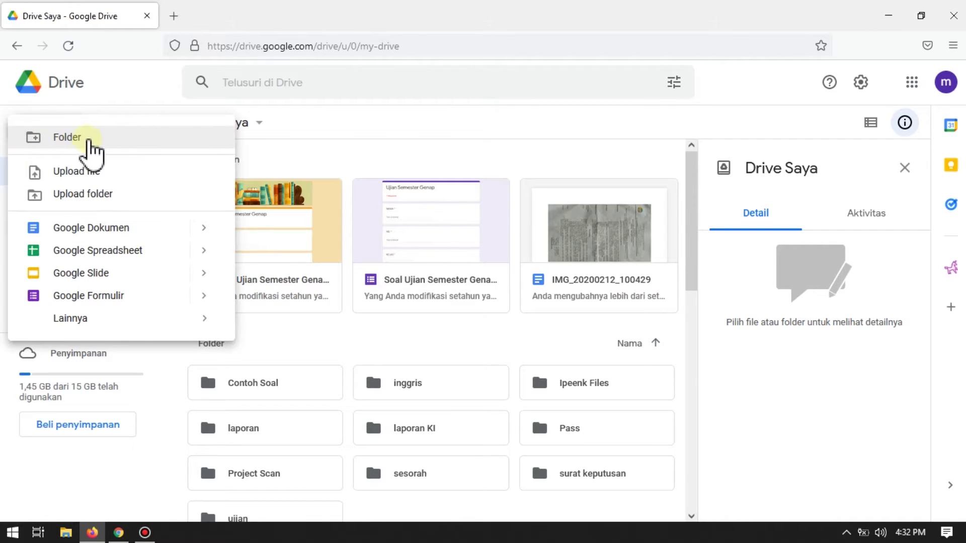
{"action": "left_click", "coordinate": [86, 146]}
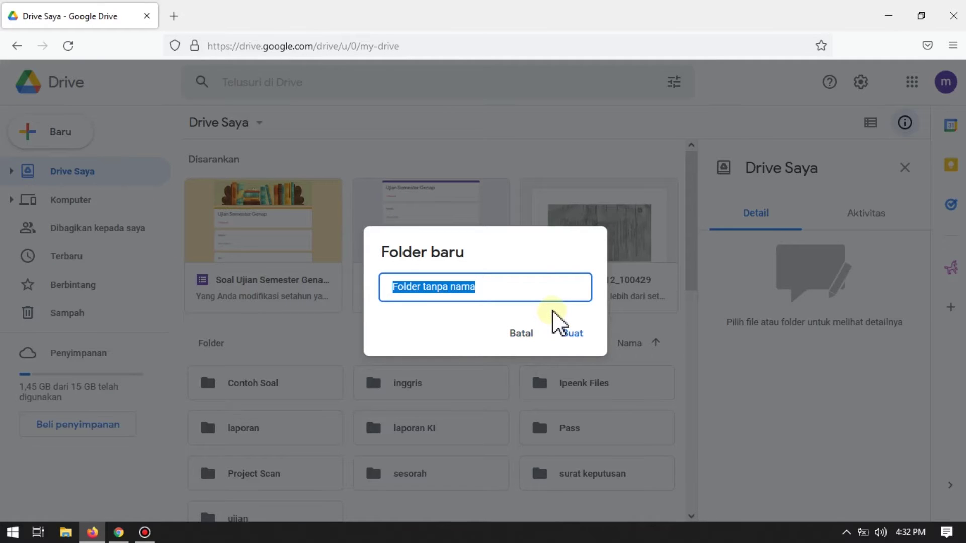
{"action": "type", "text": "absensu "}
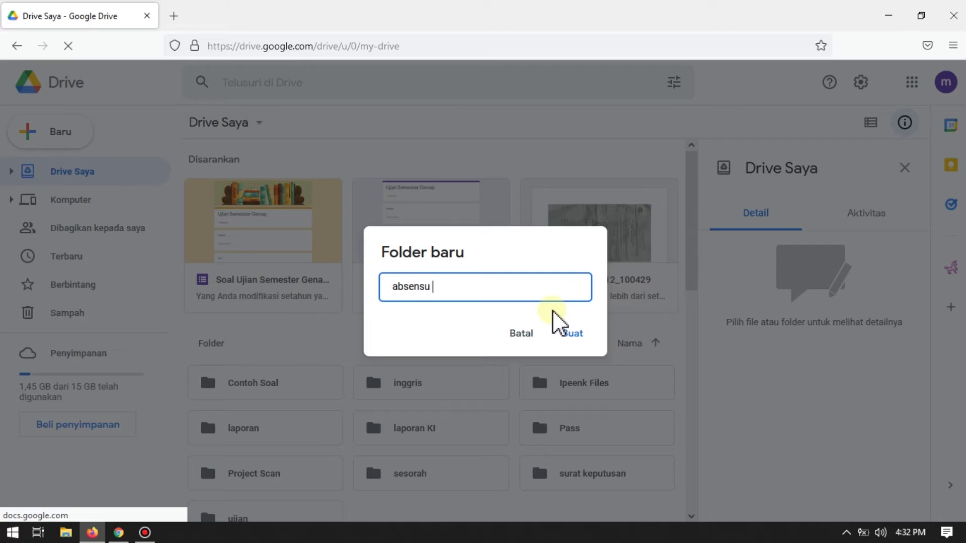
{"action": "key", "text": "BackSpace"}
{"action": "key", "text": "BackSpace"}
{"action": "type", "text": "i kelas 3A"}
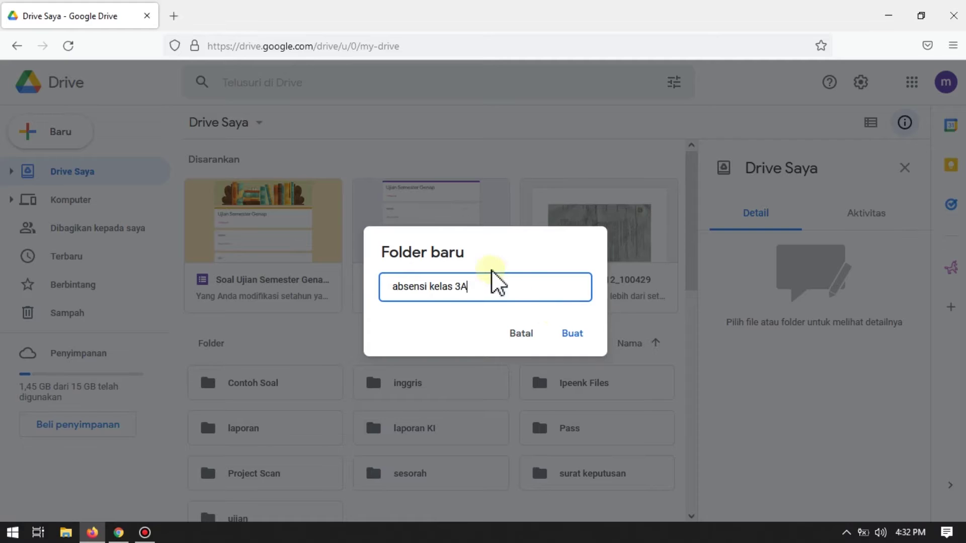
{"action": "left_click", "coordinate": [570, 333]}
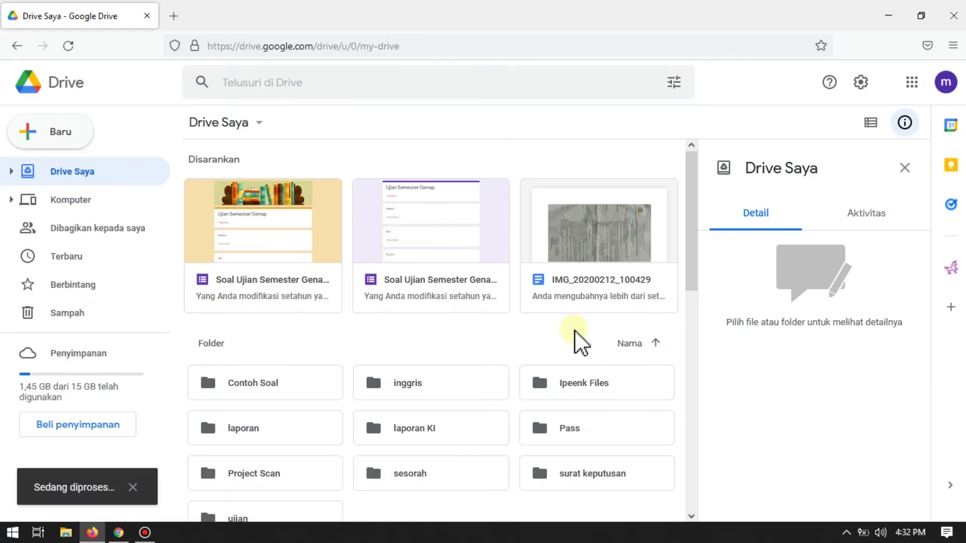
Open the "absensi kelas 3A" folder and create a new Google Form inside it
{"action": "scroll", "coordinate": [574, 326], "scroll_direction": "down", "scroll_amount": 2}
{"action": "left_click", "coordinate": [249, 292]}
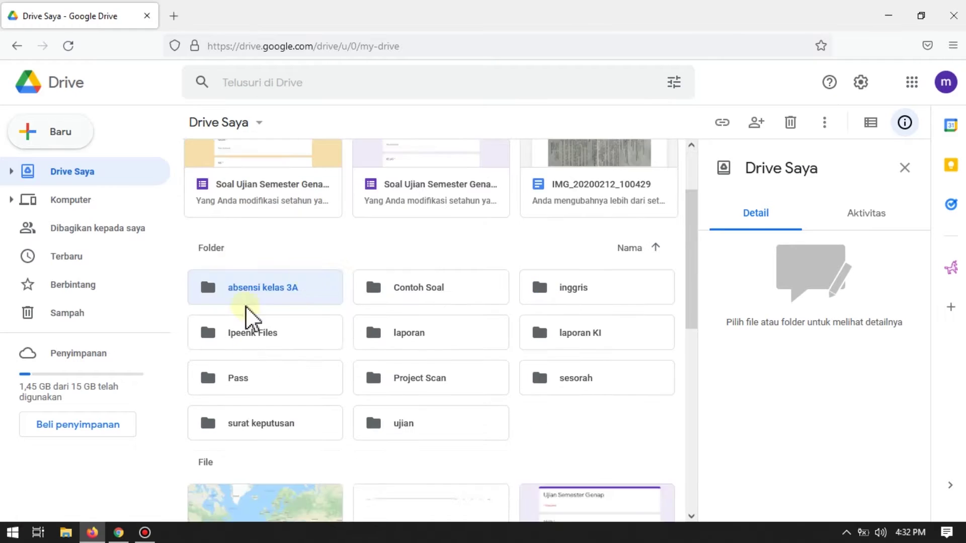
{"action": "double_click", "coordinate": [269, 291]}
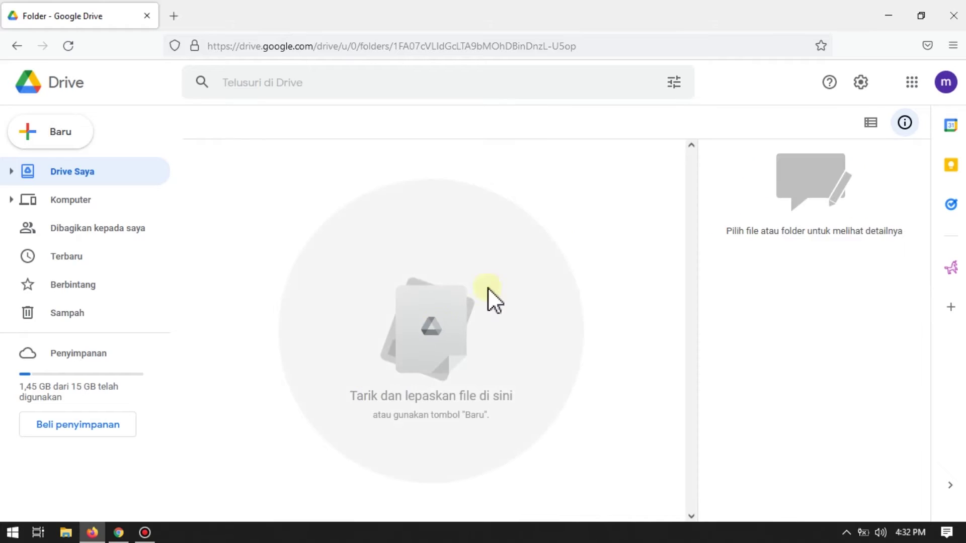
{"action": "right_click", "coordinate": [257, 208]}
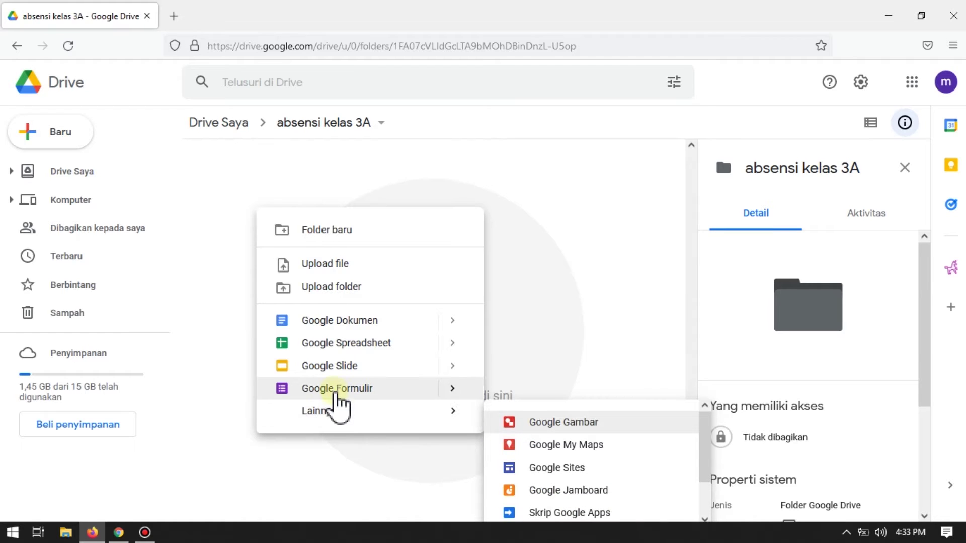
{"action": "left_click", "coordinate": [338, 389]}
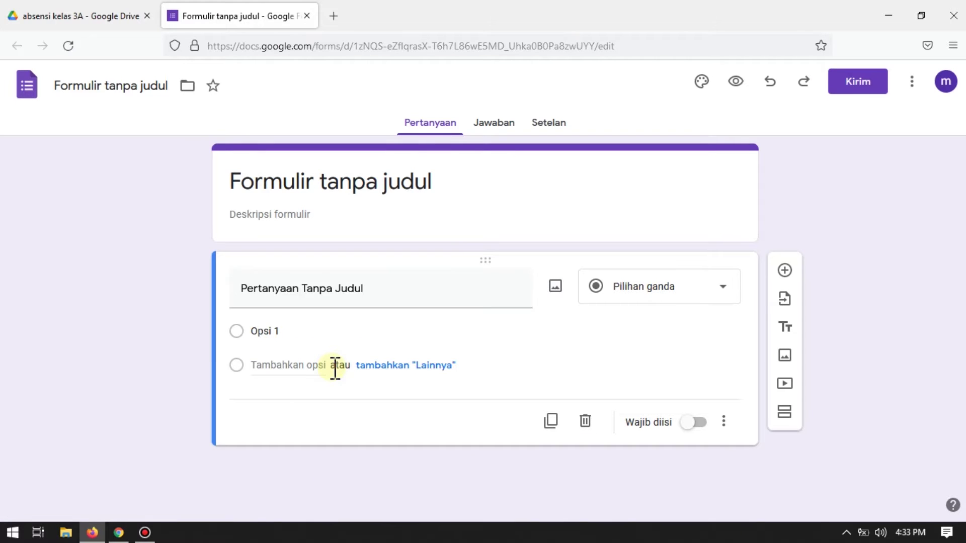
Replace the form's default title with "ABSENSI KELAS 3A" and apply the same name to the form file
{"action": "left_click", "coordinate": [477, 184]}
{"action": "key", "text": "BackSpace"}
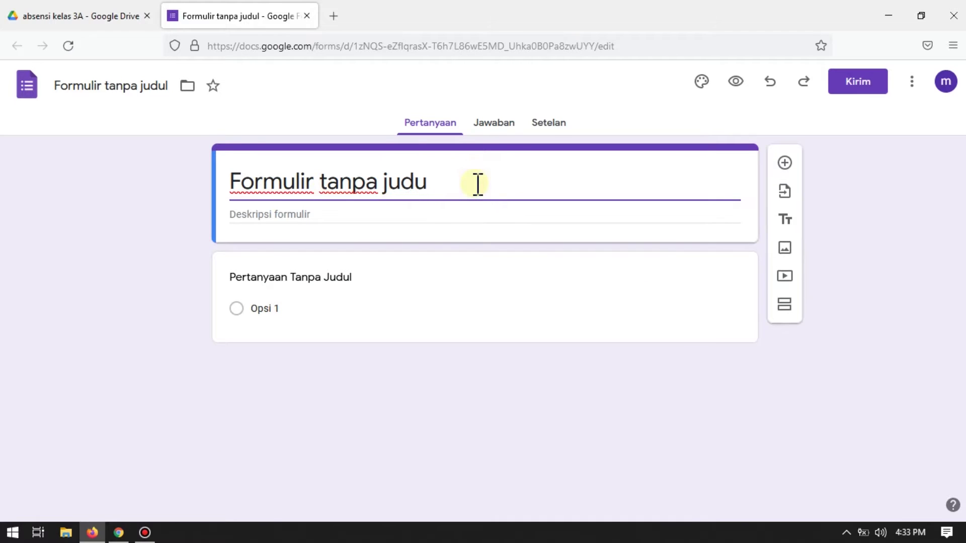
{"action": "key", "text": "BackSpace"}
{"action": "key", "text": "BackSpace"}
{"action": "key", "text": "BackSpace"}
{"action": "key", "text": "BackSpace"}
{"action": "key", "text": "BackSpace"}
{"action": "key", "text": "BackSpace"}
{"action": "key", "text": "BackSpace"}
{"action": "key", "text": "BackSpace"}
{"action": "key", "text": "BackSpace"}
{"action": "key", "text": "BackSpace"}
{"action": "key", "text": "BackSpace"}
{"action": "key", "text": "BackSpace"}
{"action": "key", "text": "BackSpace"}
{"action": "key", "text": "BackSpace"}
{"action": "key", "text": "BackSpace"}
{"action": "key", "text": "BackSpace"}
{"action": "key", "text": "BackSpace"}
{"action": "key", "text": "BackSpace"}
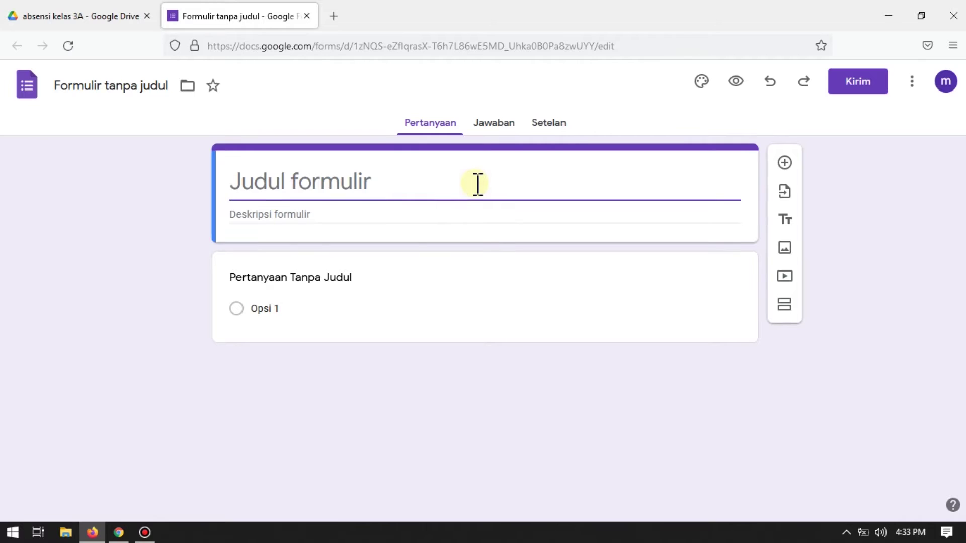
{"action": "type", "text": "ABSENS"}
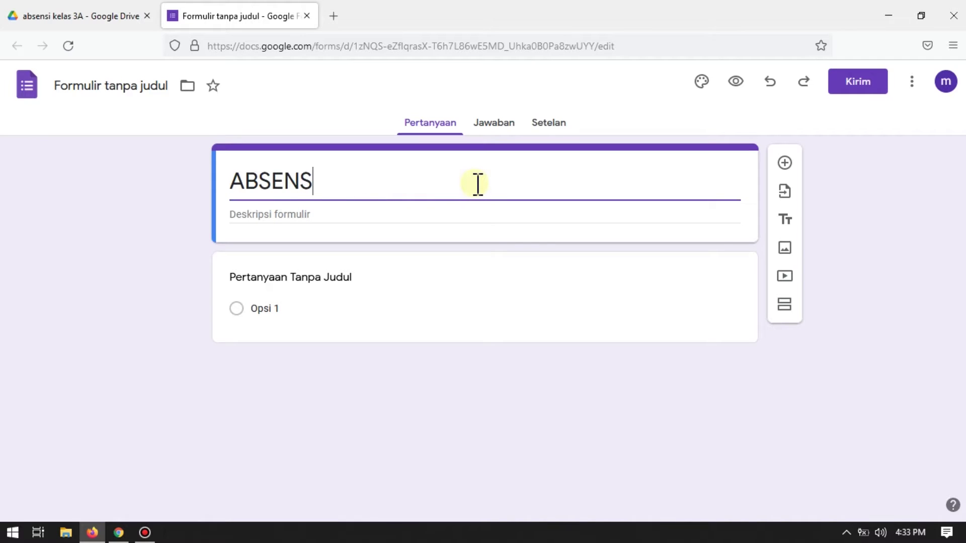
{"action": "type", "text": "U =="}
{"action": "key", "text": "BackSpace"}
{"action": "key", "text": "BackSpace"}
{"action": "key", "text": "BackSpace"}
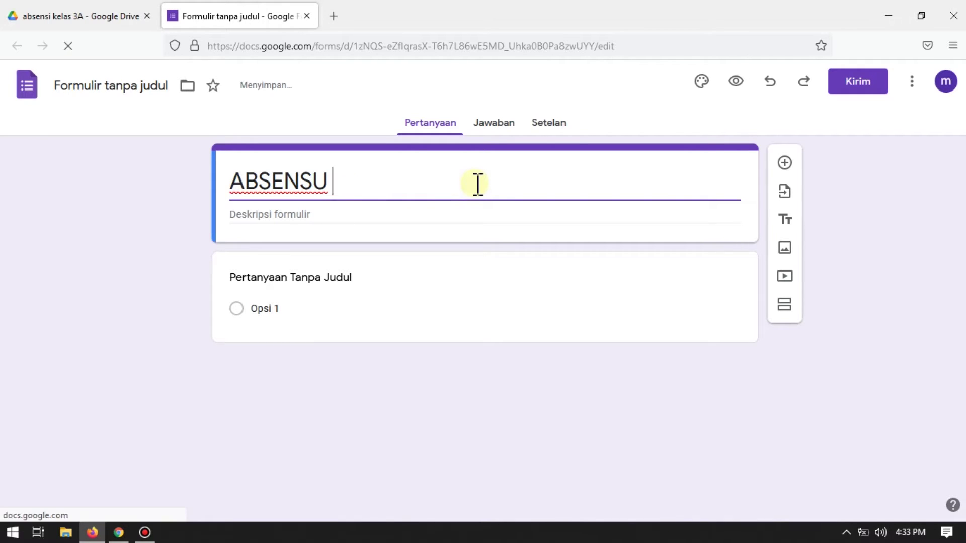
{"action": "key", "text": "BackSpace"}
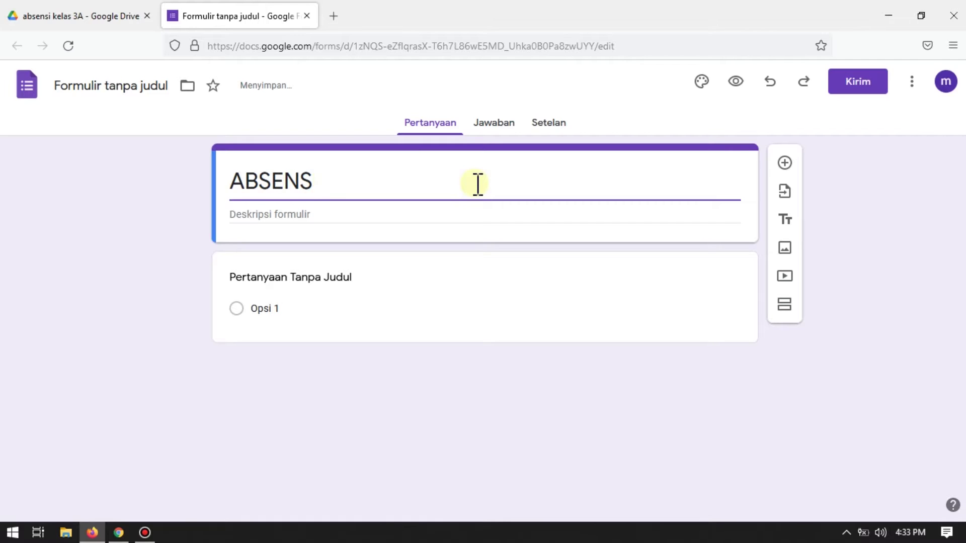
{"action": "type", "text": "I KELAS 3"}
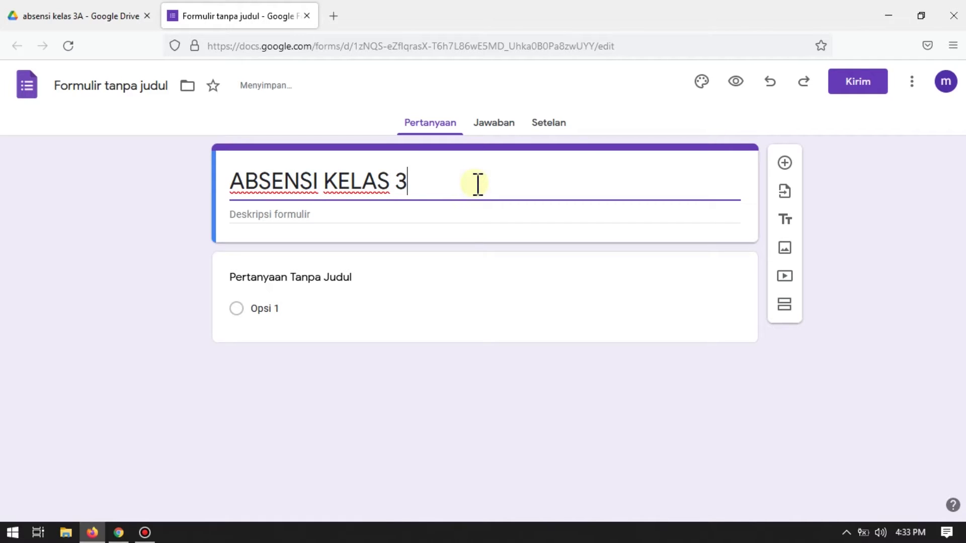
{"action": "type", "text": "A"}
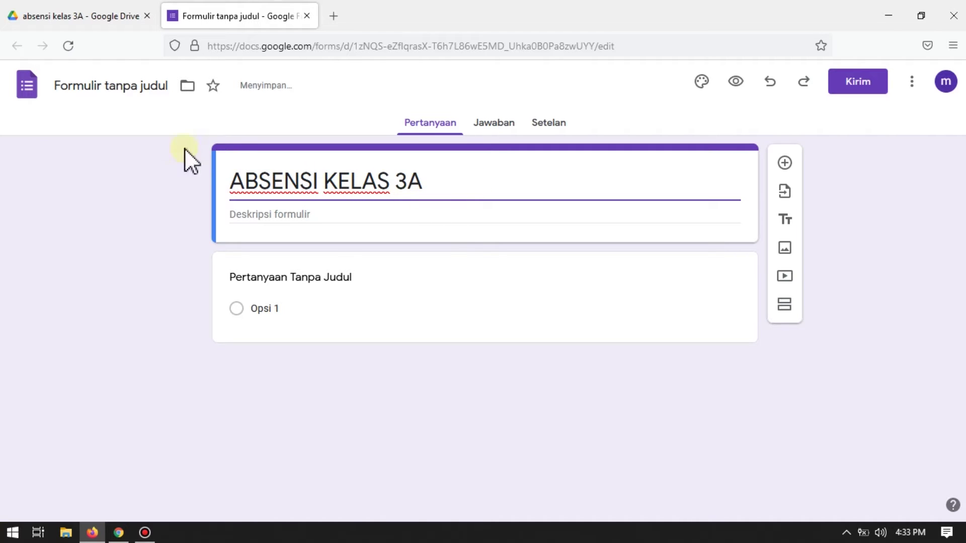
{"action": "left_click", "coordinate": [113, 88]}
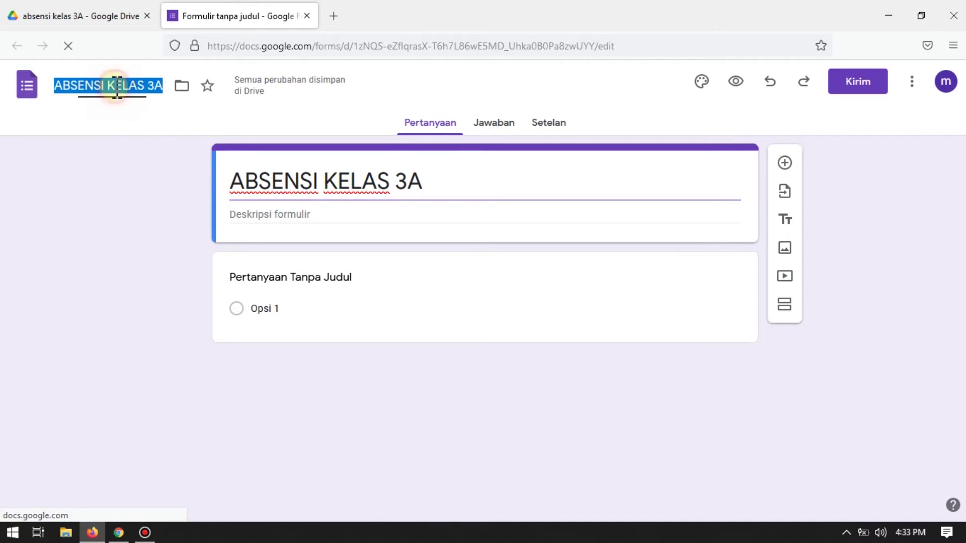
{"action": "left_click", "coordinate": [428, 183]}
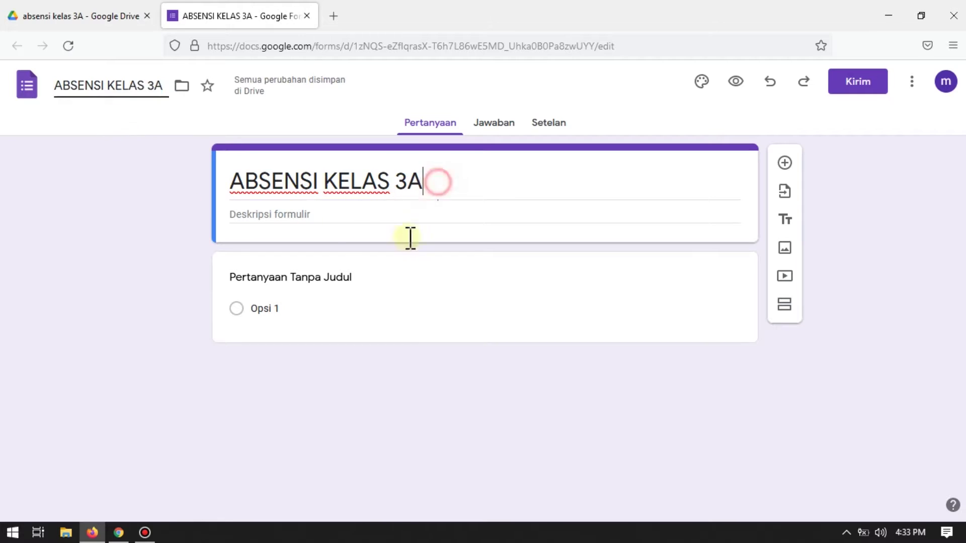
Enter the form description "Setiap siswa wajib mengisi absensi, jika tidak maka akan dianggap alpa"
{"action": "left_click", "coordinate": [288, 218]}
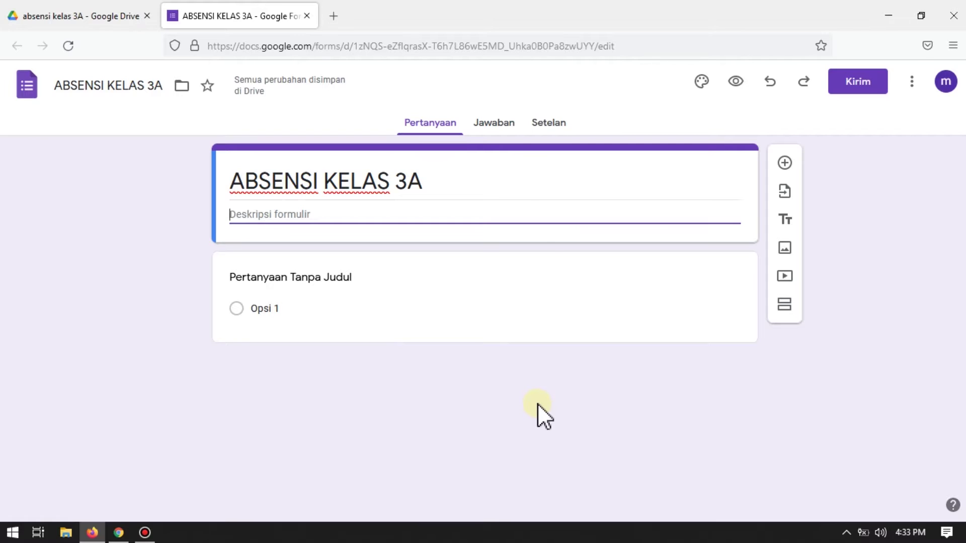
{"action": "type", "text": "Setiap siswa wa"}
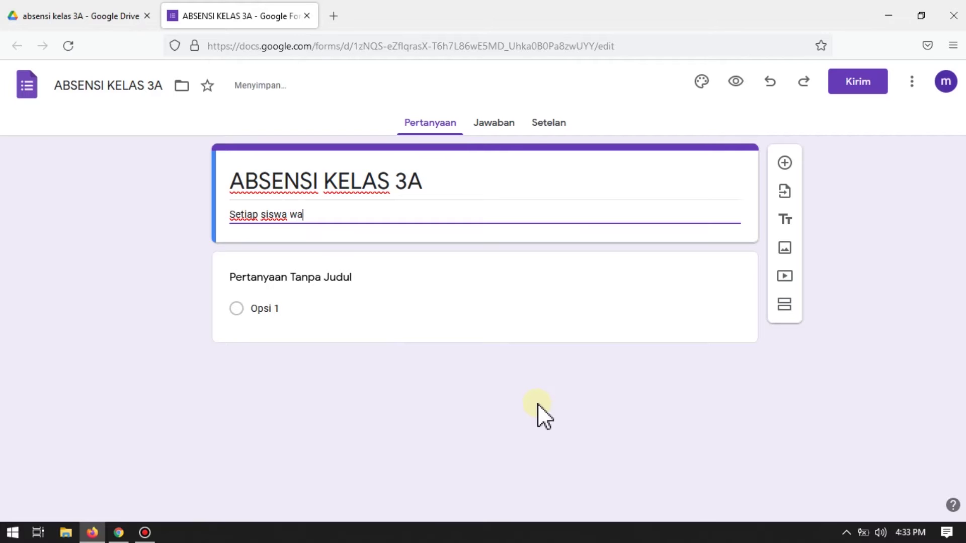
{"action": "type", "text": "jib"}
{"action": "key", "text": "BackSpace"}
{"action": "key", "text": "BackSpace"}
{"action": "key", "text": "BackSpace"}
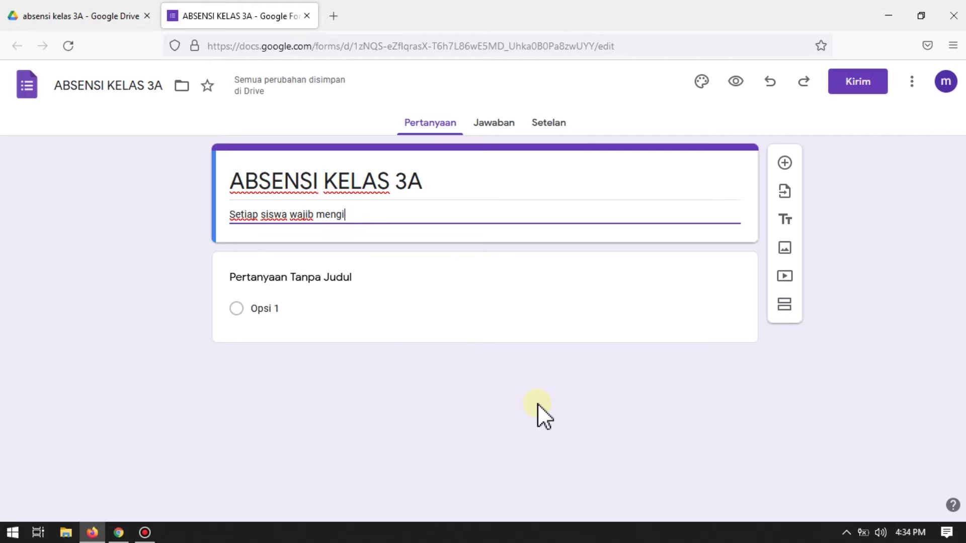
{"action": "type", "text": "si absensi"}
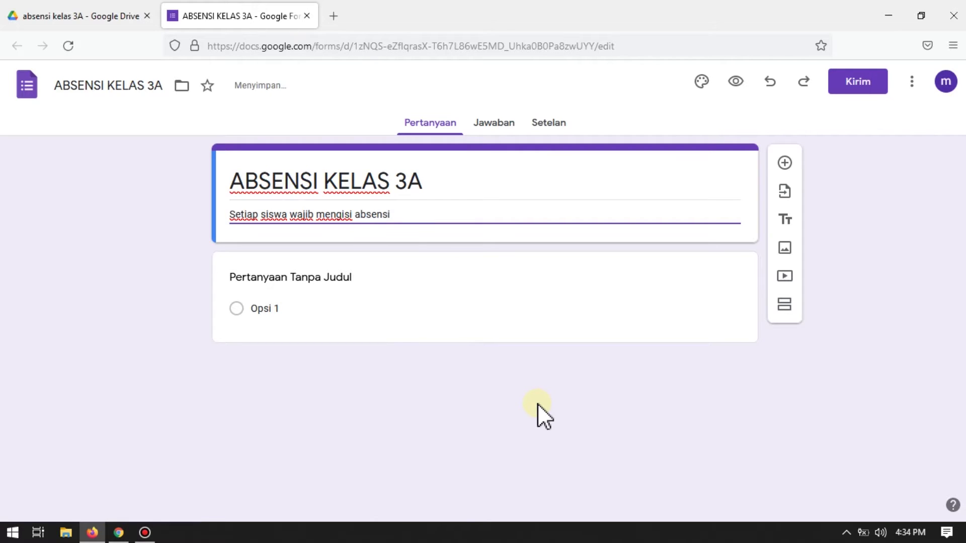
{"action": "type", "text": ", jika tidak"}
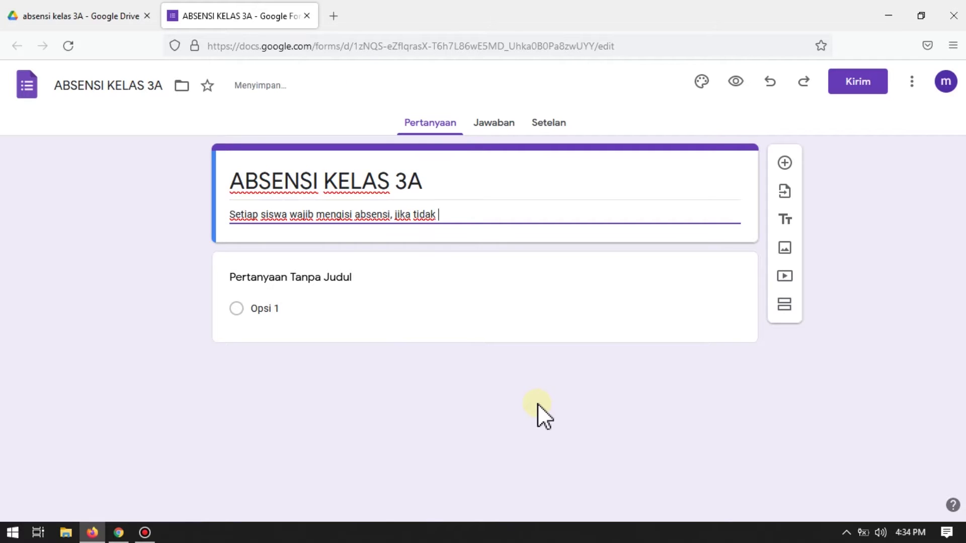
{"action": "type", "text": " maka akan "}
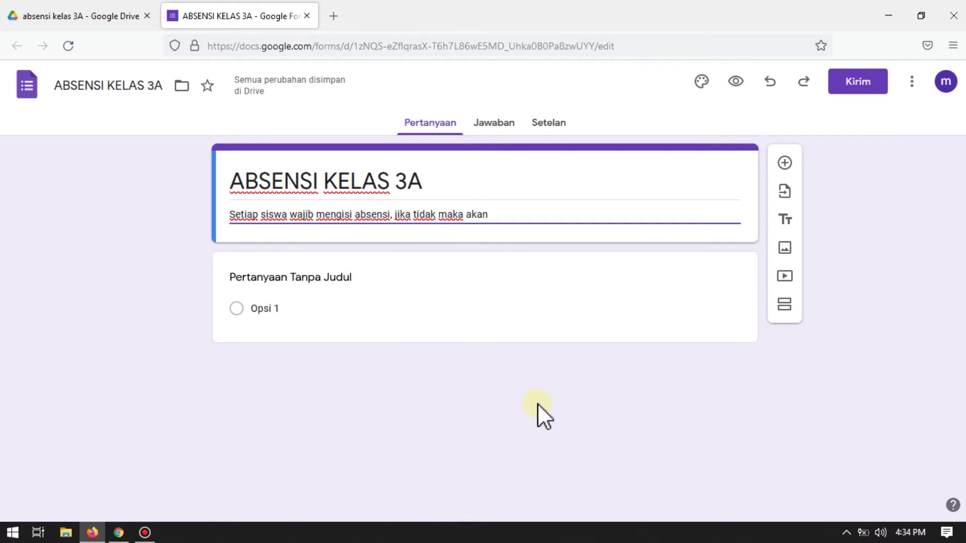
{"action": "type", "text": "dianggap"}
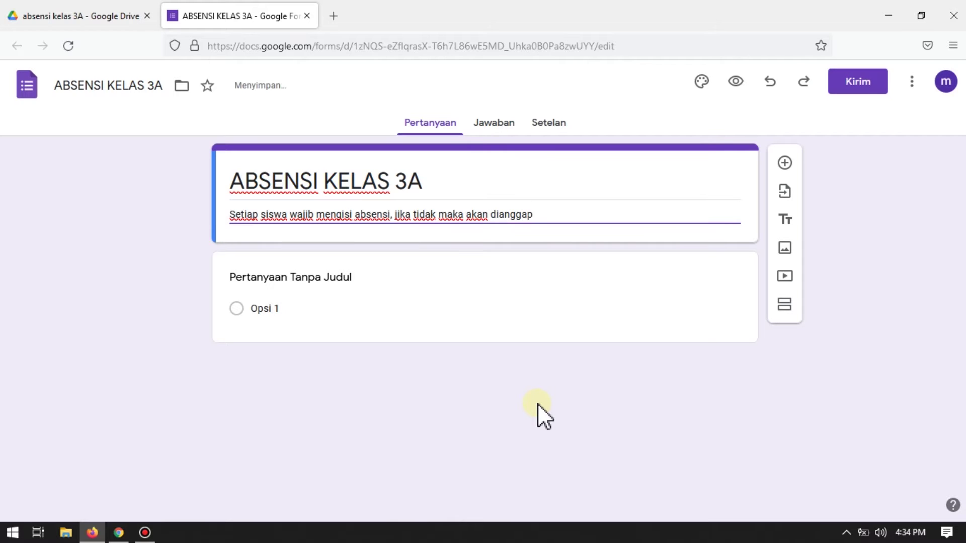
{"action": "type", "text": " al"}
{"action": "key", "text": "BackSpace"}
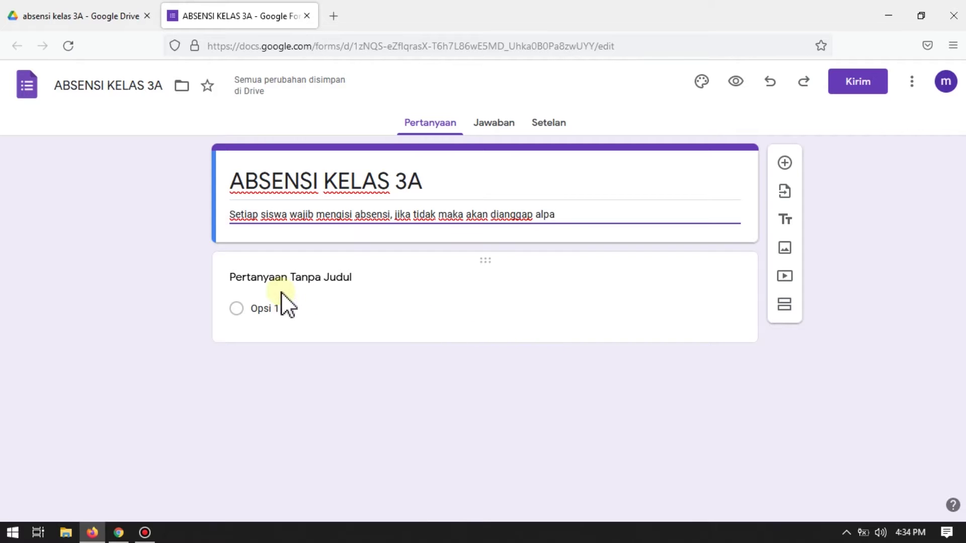
Title the first question "NAMA LENGKAP", set its answer type to Jawaban singkat and make it required
{"action": "left_click", "coordinate": [382, 283]}
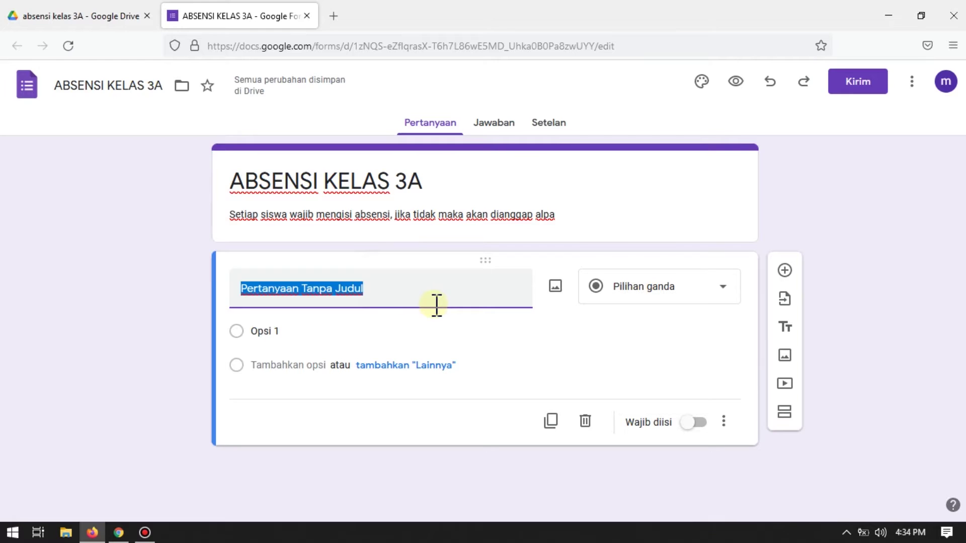
{"action": "type", "text": "NAMA LA"}
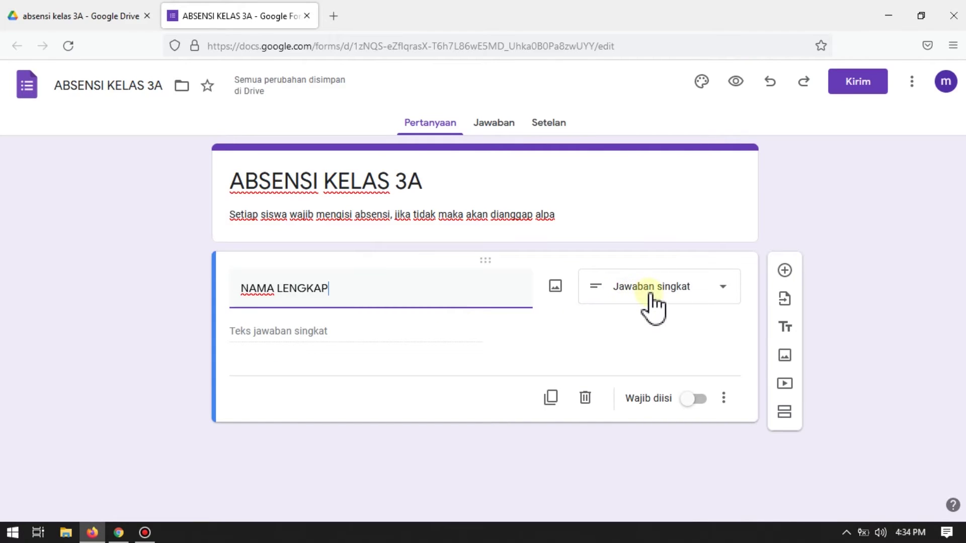
{"action": "left_click", "coordinate": [725, 289]}
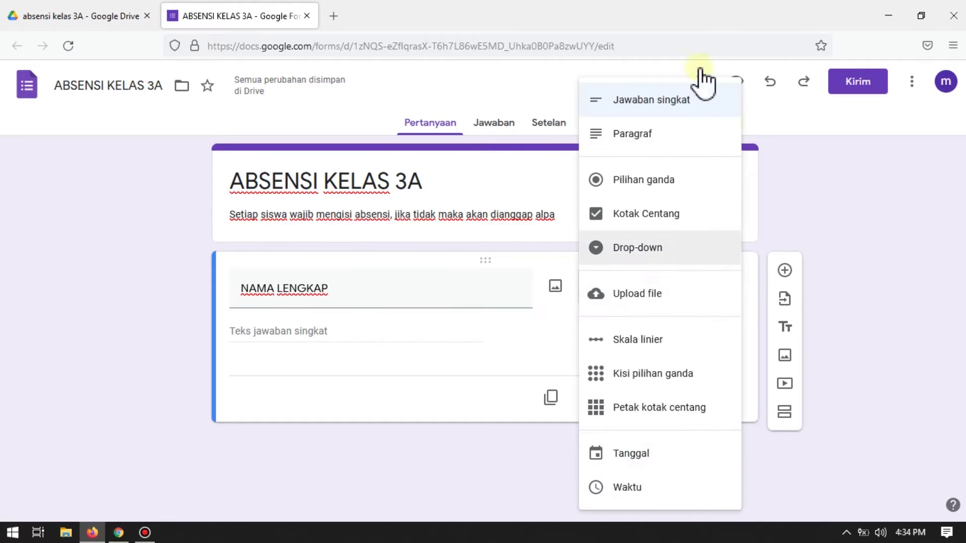
{"action": "left_click", "coordinate": [702, 104]}
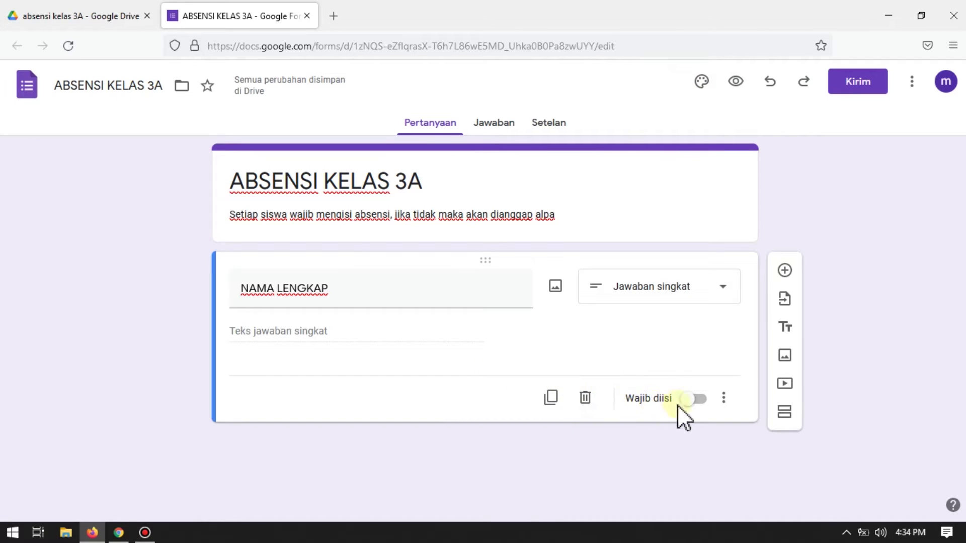
{"action": "left_click", "coordinate": [704, 405]}
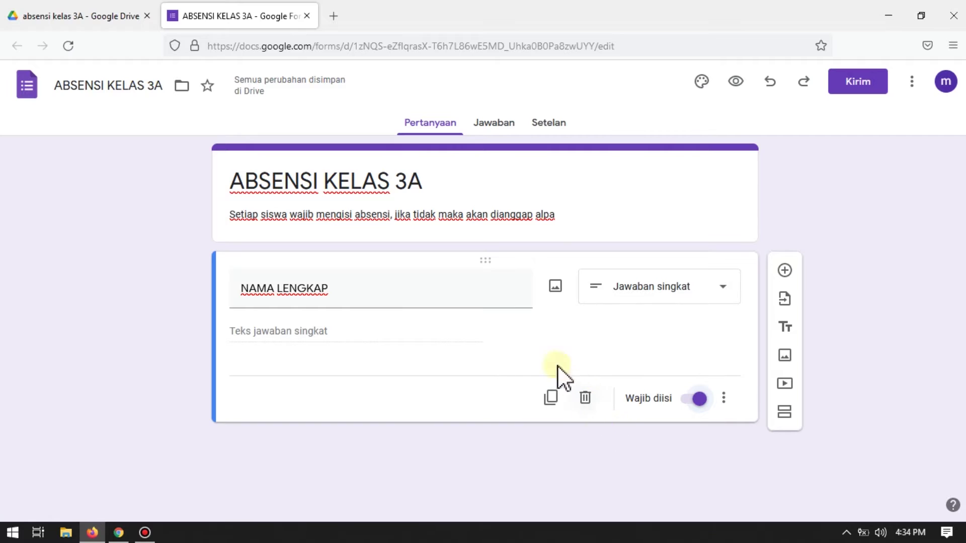
Add a second question titled "NOMOR ABSEN" with the answer type Jawaban singkat and make it required
{"action": "left_click", "coordinate": [786, 271]}
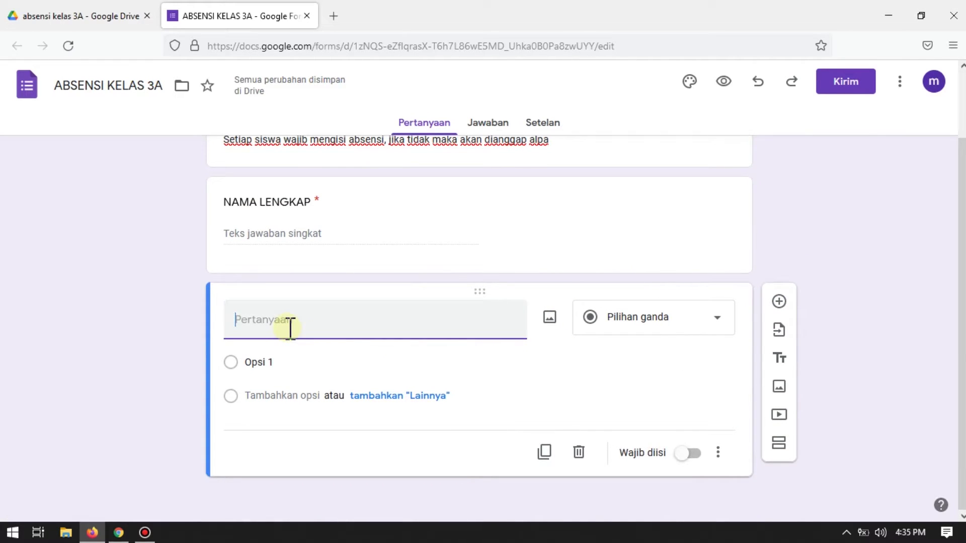
{"action": "type", "text": "NOMOR AN"}
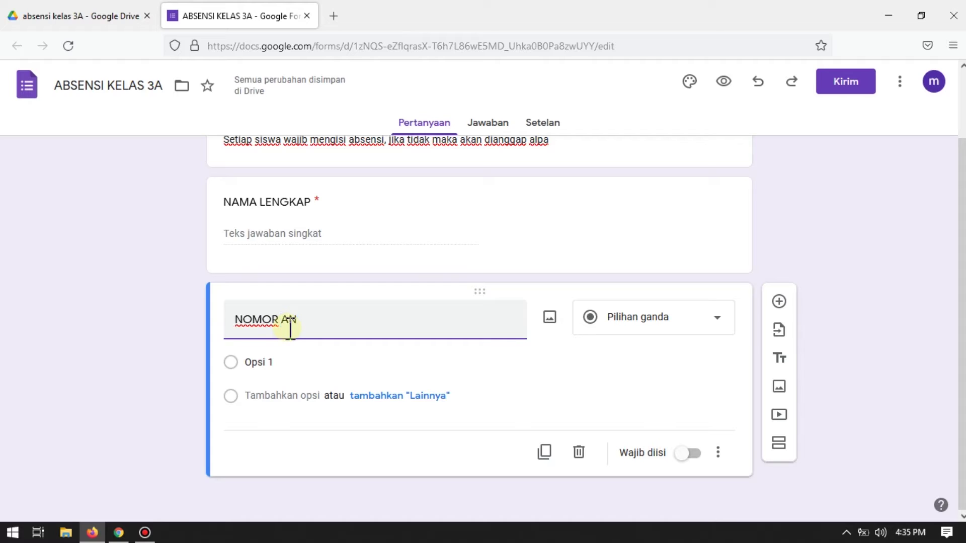
{"action": "key", "text": "BackSpace"}
{"action": "type", "text": "N"}
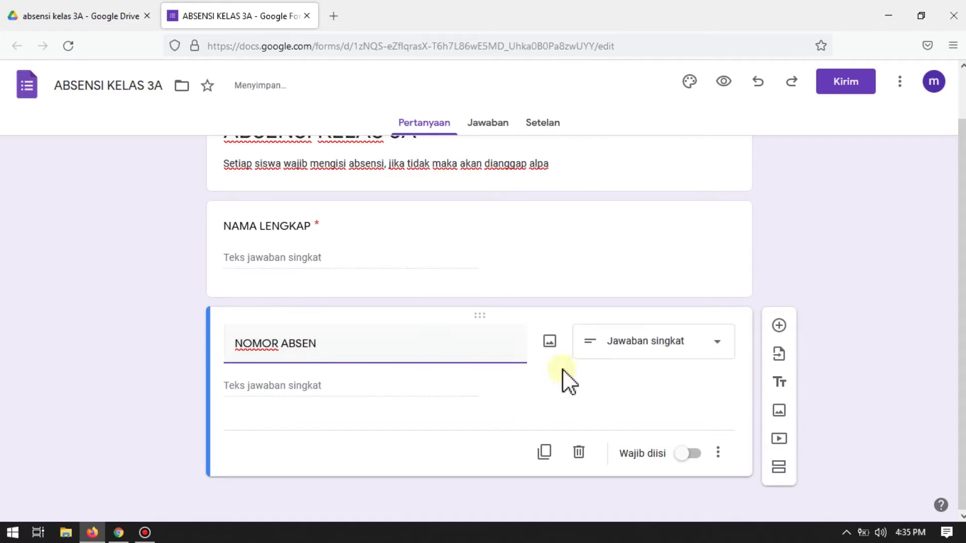
{"action": "left_click", "coordinate": [716, 343]}
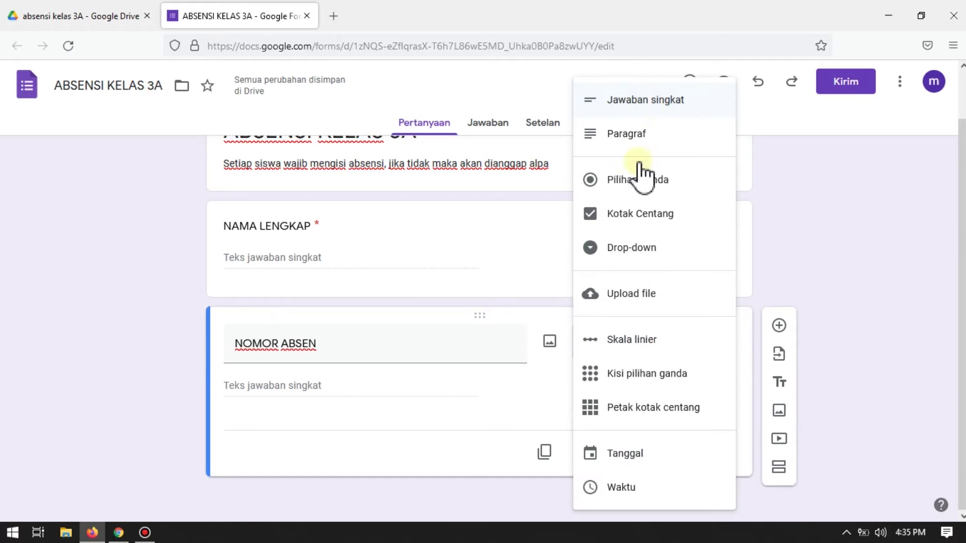
{"action": "left_click", "coordinate": [665, 100]}
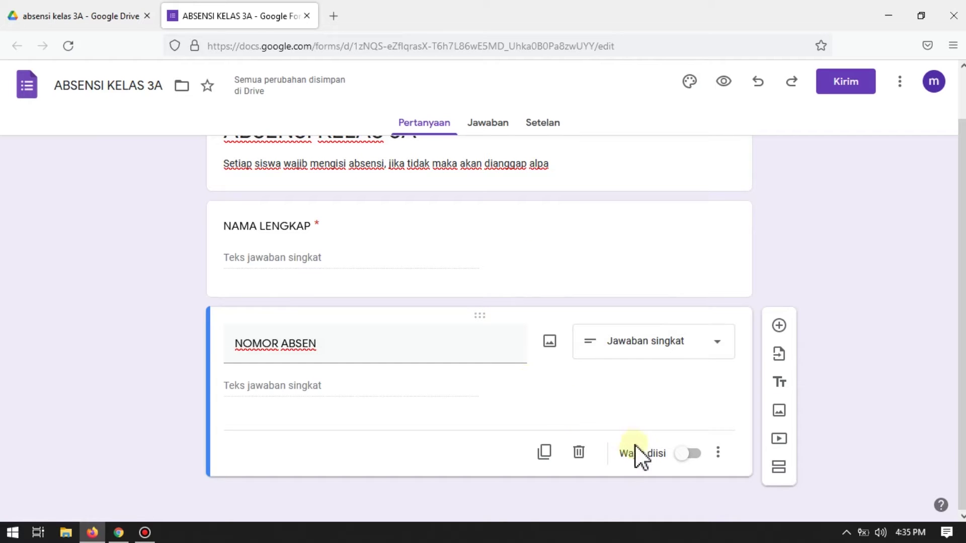
{"action": "left_click", "coordinate": [695, 454]}
Add response validation to the NOMOR ABSEN question with the rule Angka, Adalah angka
{"action": "left_click", "coordinate": [718, 452]}
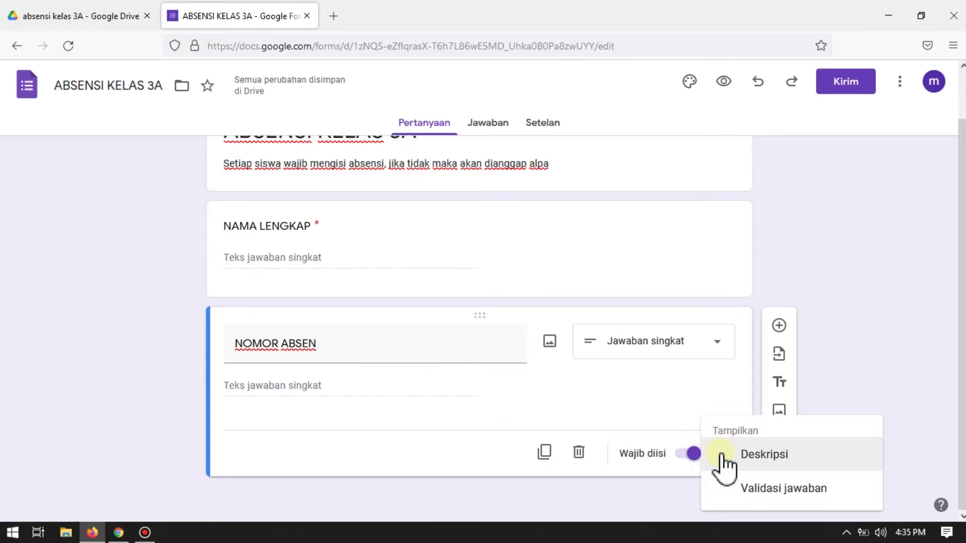
{"action": "left_click", "coordinate": [648, 421]}
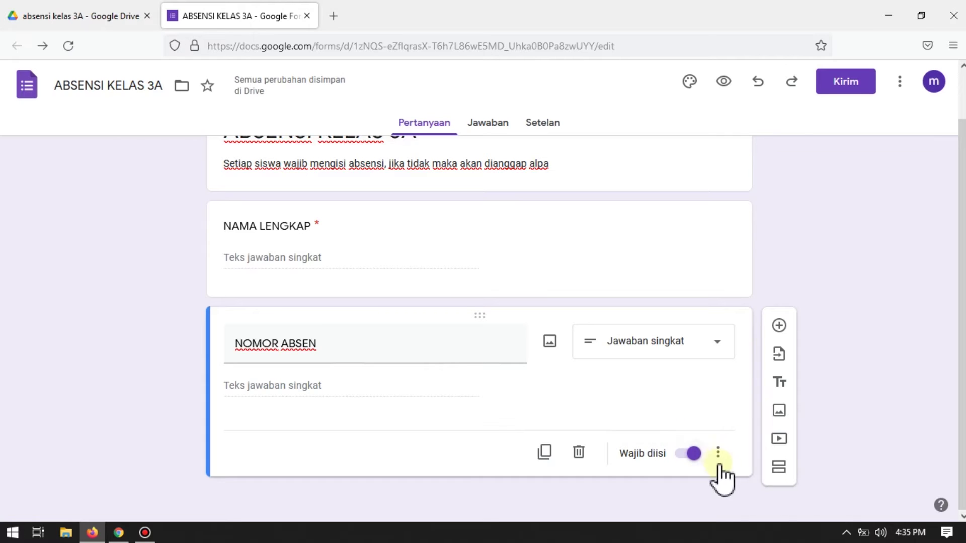
{"action": "left_click", "coordinate": [718, 455]}
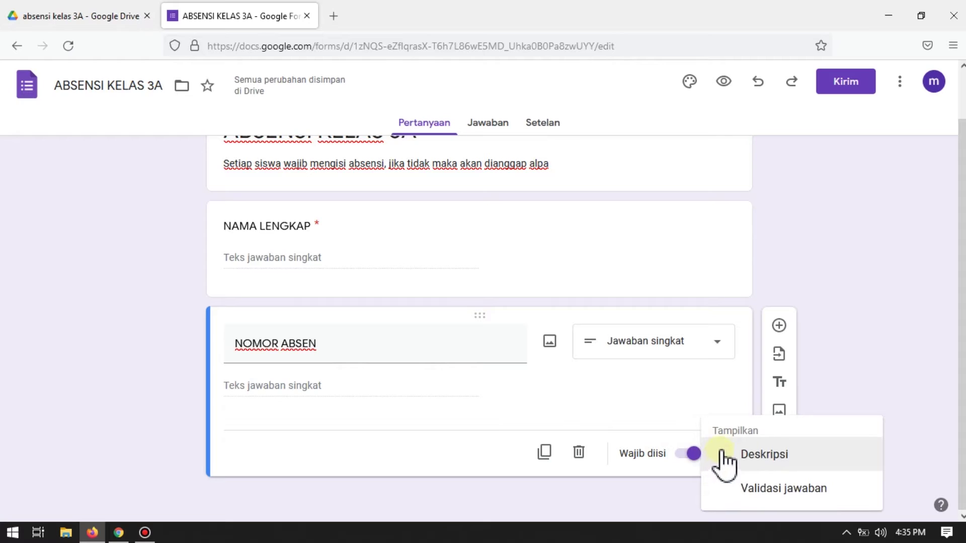
{"action": "left_click", "coordinate": [757, 488]}
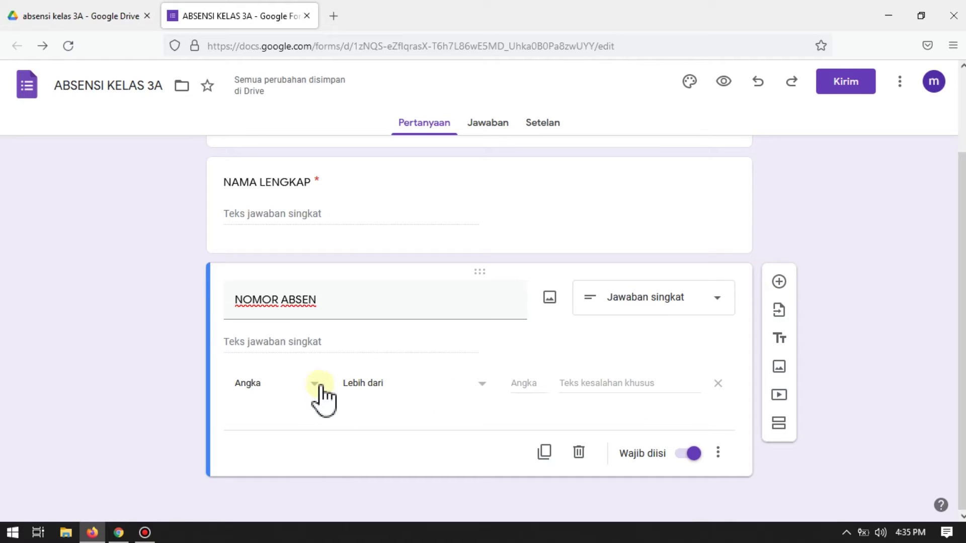
{"action": "left_click", "coordinate": [480, 384]}
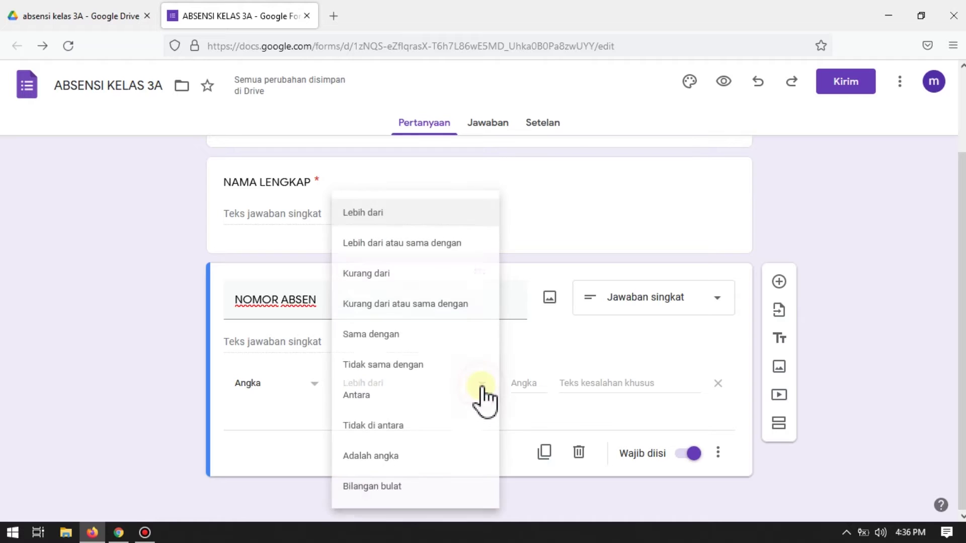
{"action": "left_click", "coordinate": [411, 459]}
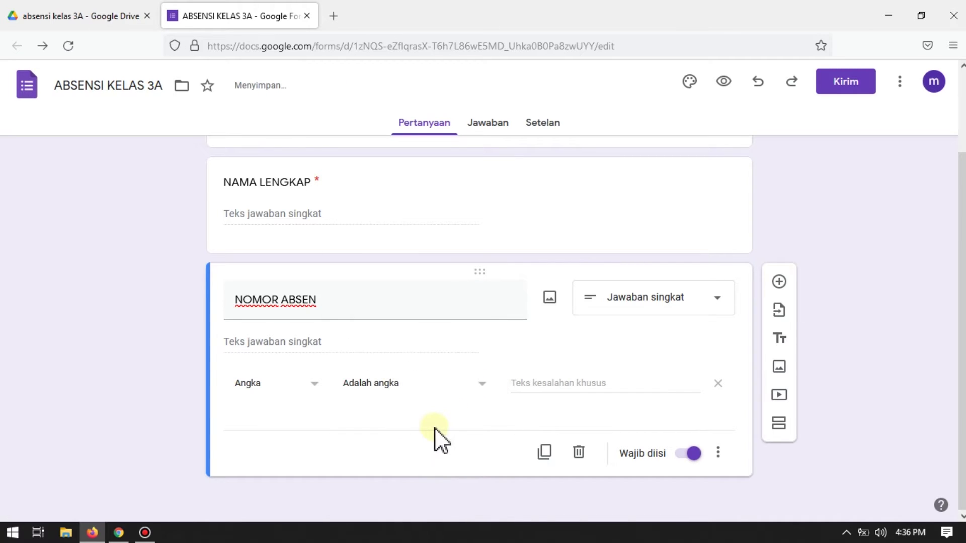
Enter the custom error text "MAAF, MASUKAN NOMOR ABSEN DENGAN ANGKA YANG BENAR" for the NOMOR ABSEN validation
{"action": "left_click", "coordinate": [554, 383]}
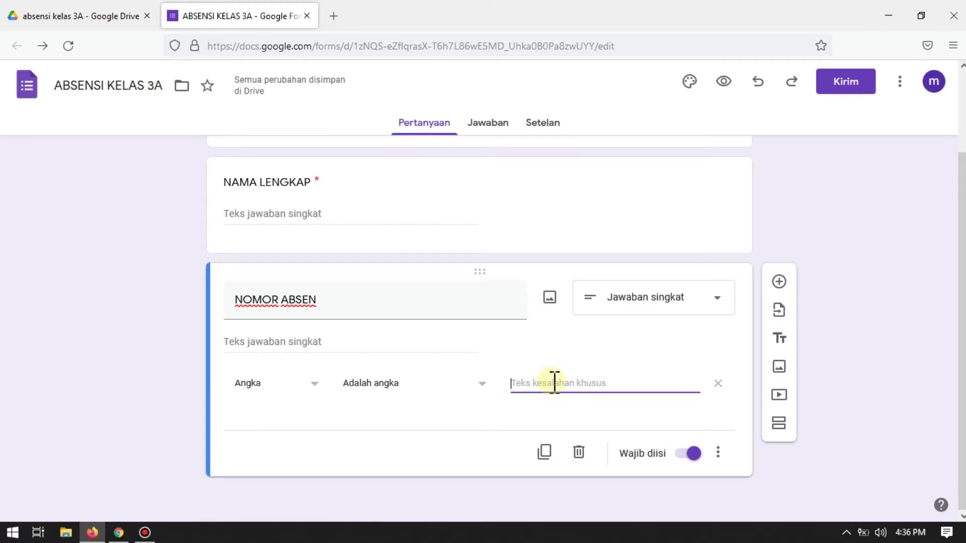
{"action": "type", "text": "MAAF,"}
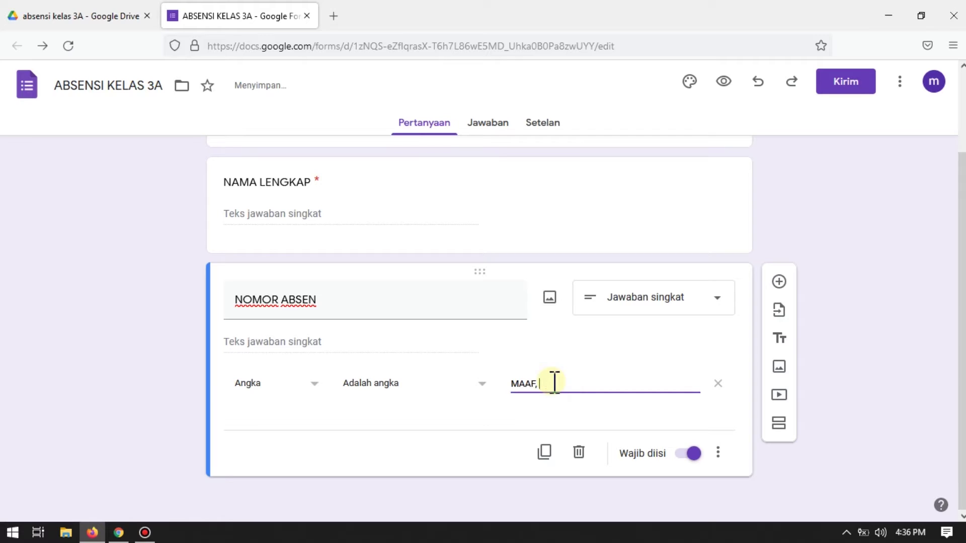
{"action": "type", "text": "MASUKAN ABSEN DENGA"}
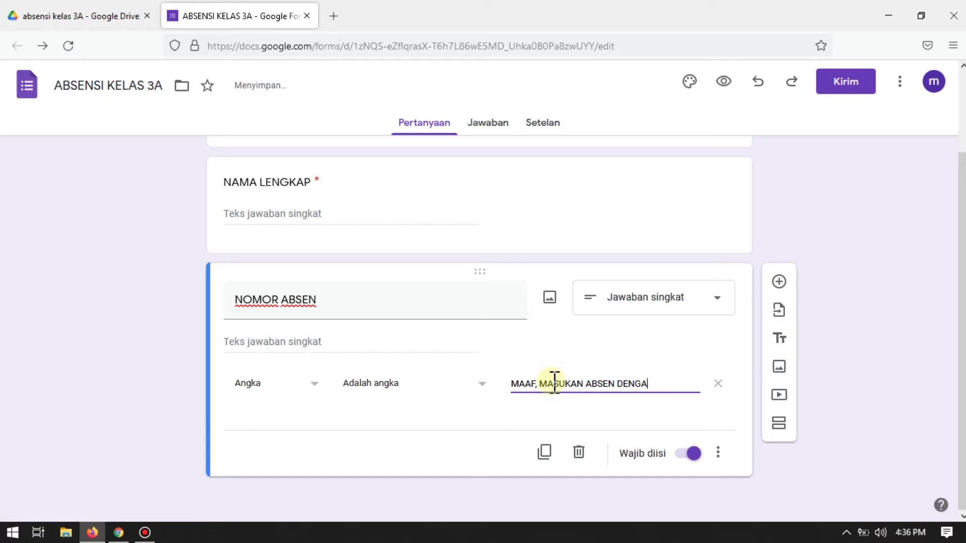
{"action": "key", "text": "BackSpace"}
{"action": "key", "text": "BackSpace"}
{"action": "key", "text": "BackSpace"}
{"action": "key", "text": "BackSpace"}
{"action": "key", "text": "BackSpace"}
{"action": "key", "text": "BackSpace"}
{"action": "key", "text": "BackSpace"}
{"action": "key", "text": "BackSpace"}
{"action": "type", "text": "BSEN DENGAN ANG"}
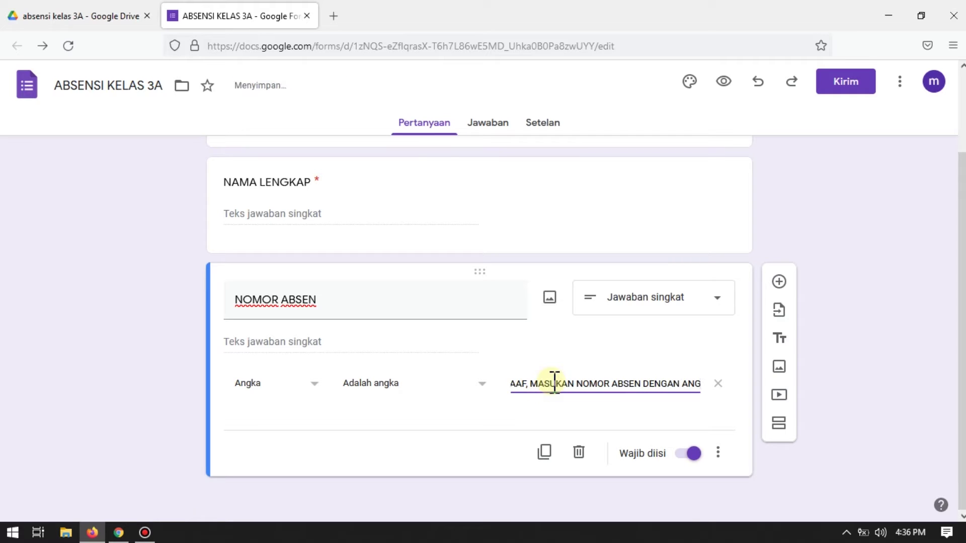
{"action": "type", "text": "KA YANG BENAR"}
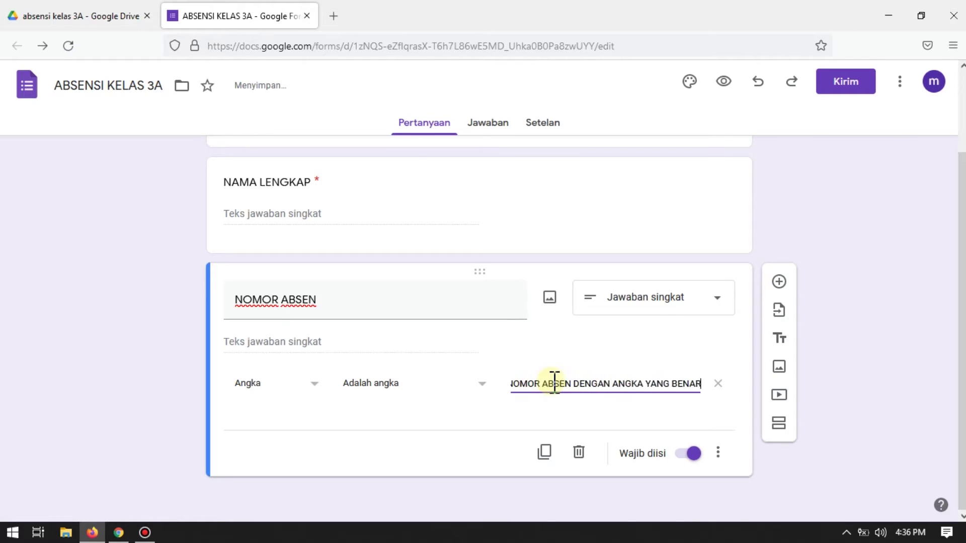
{"action": "left_click", "coordinate": [508, 425]}
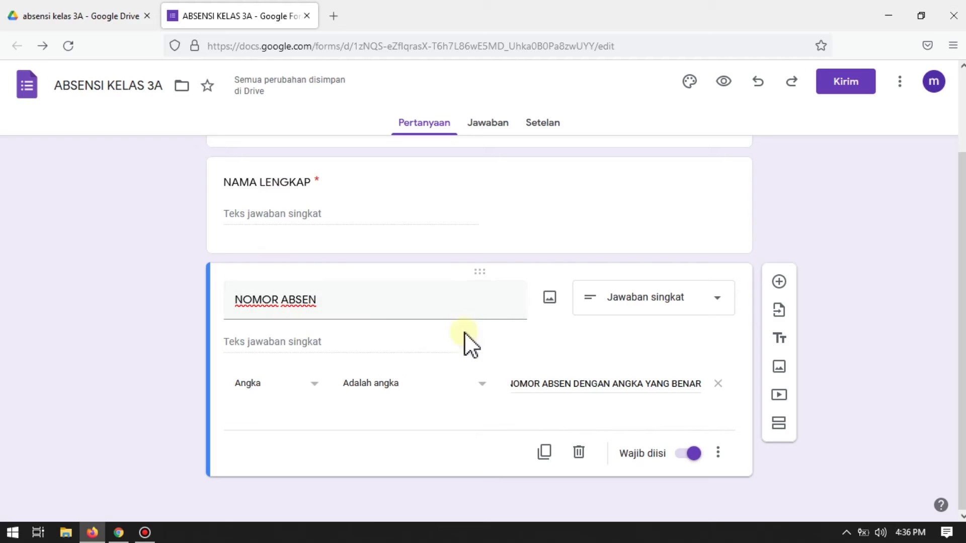
Add a third question titled "Silahkan isi keterangan absensi sesuai kehadiran hari ini" with the answer type Kisi pilihan ganda
{"action": "left_click", "coordinate": [779, 283]}
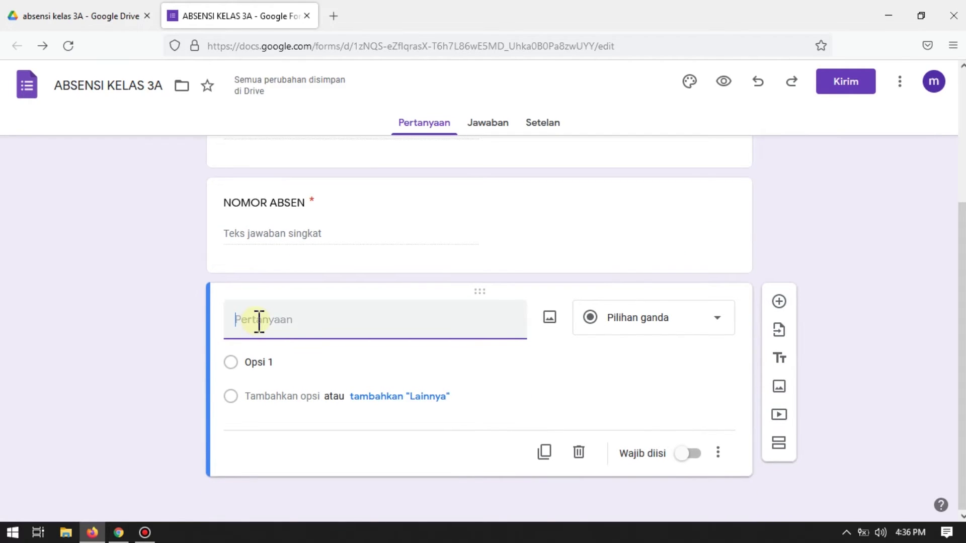
{"action": "type", "text": "Silahkan isi ketetan"}
{"action": "key", "text": "BackSpace"}
{"action": "key", "text": "BackSpace"}
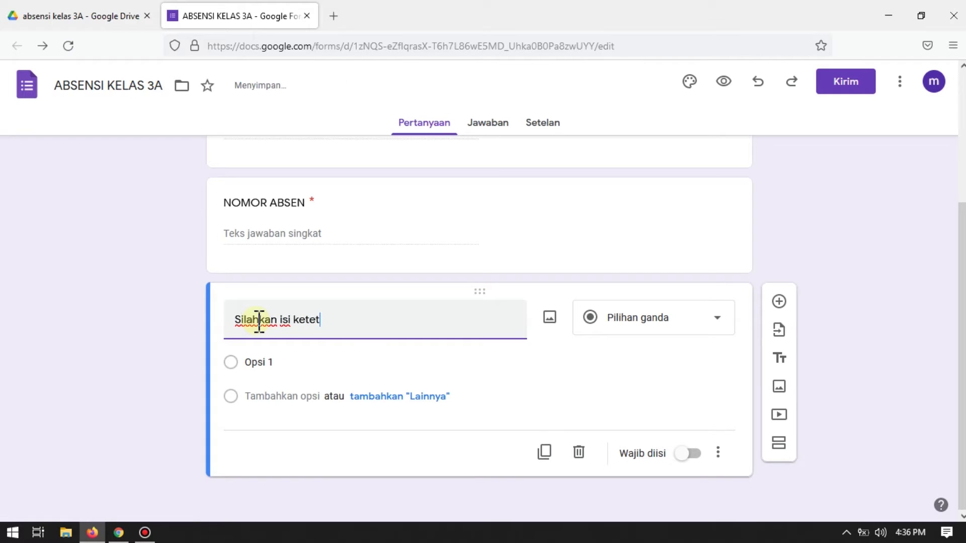
{"action": "type", "text": "rangan ab"}
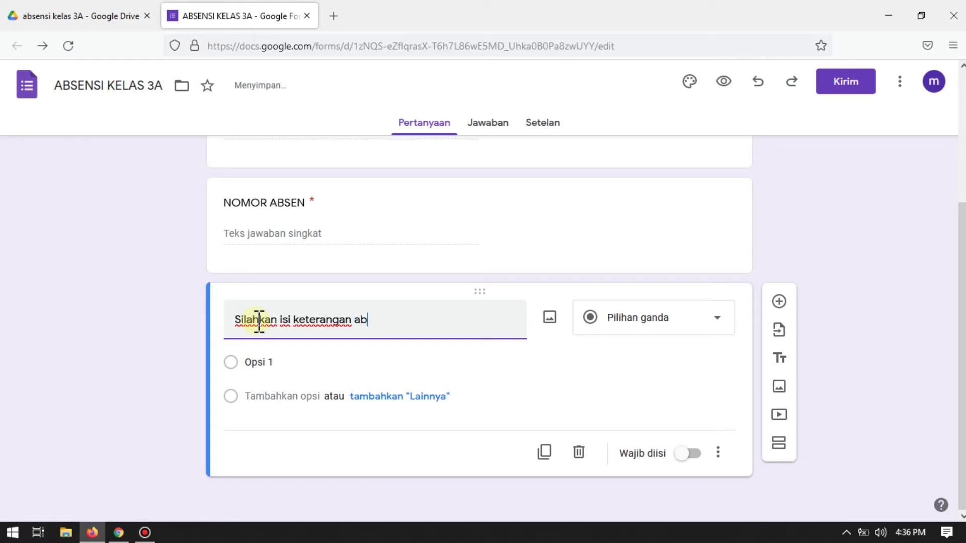
{"action": "type", "text": "sensi sesua"}
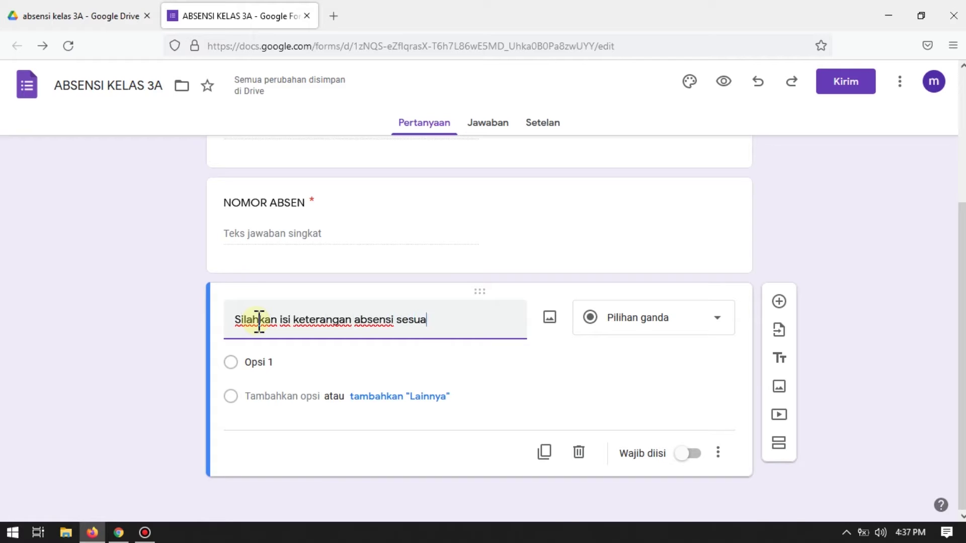
{"action": "type", "text": "i kehadi"}
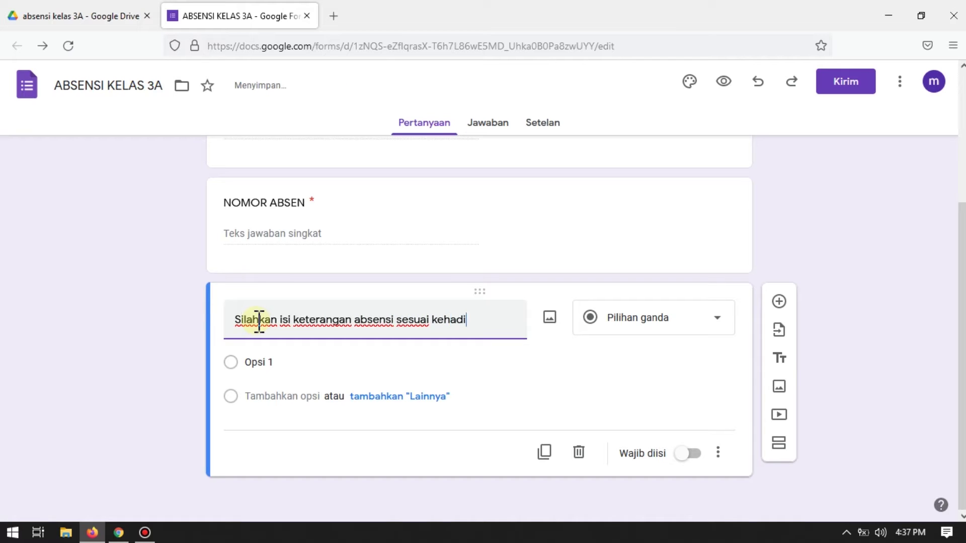
{"action": "type", "text": "ran "}
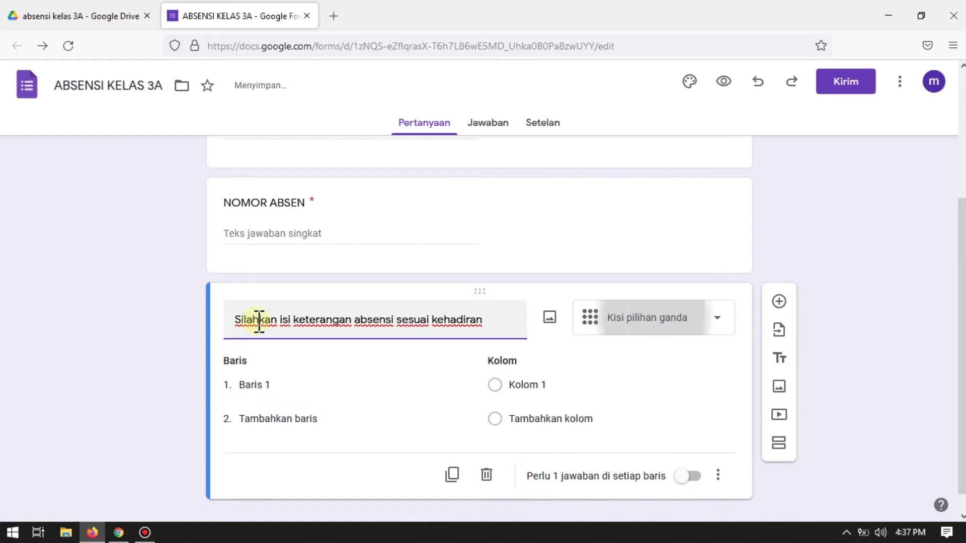
{"action": "type", "text": "hari ini"}
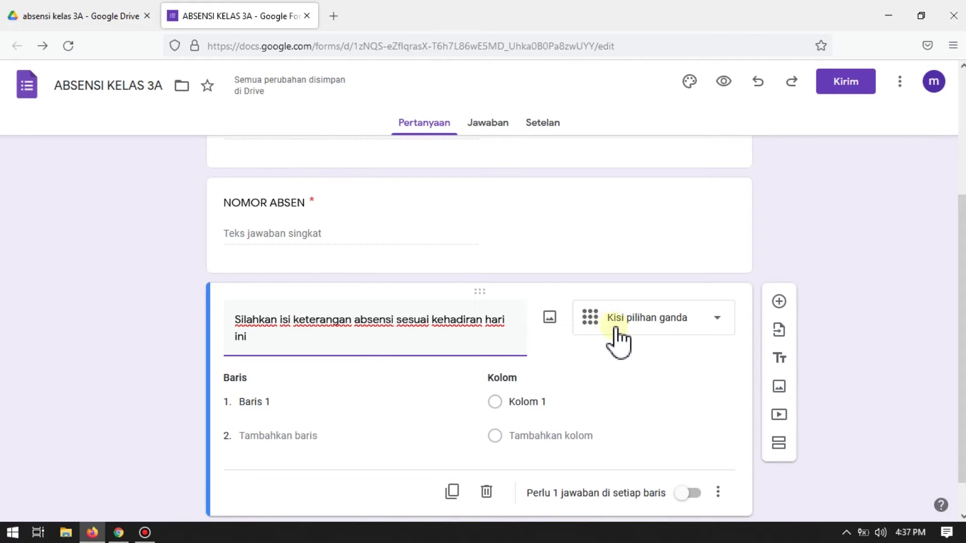
{"action": "left_click", "coordinate": [717, 322]}
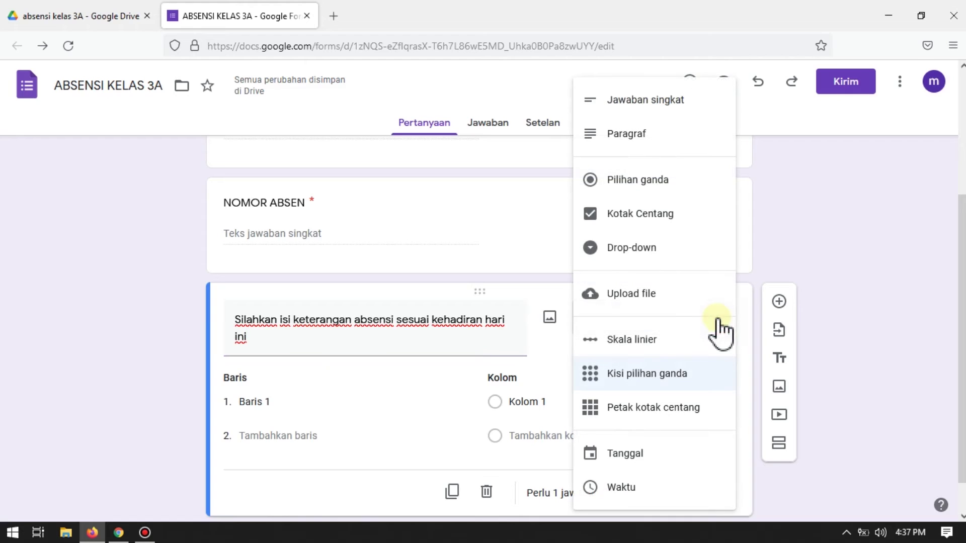
{"action": "left_click", "coordinate": [672, 374]}
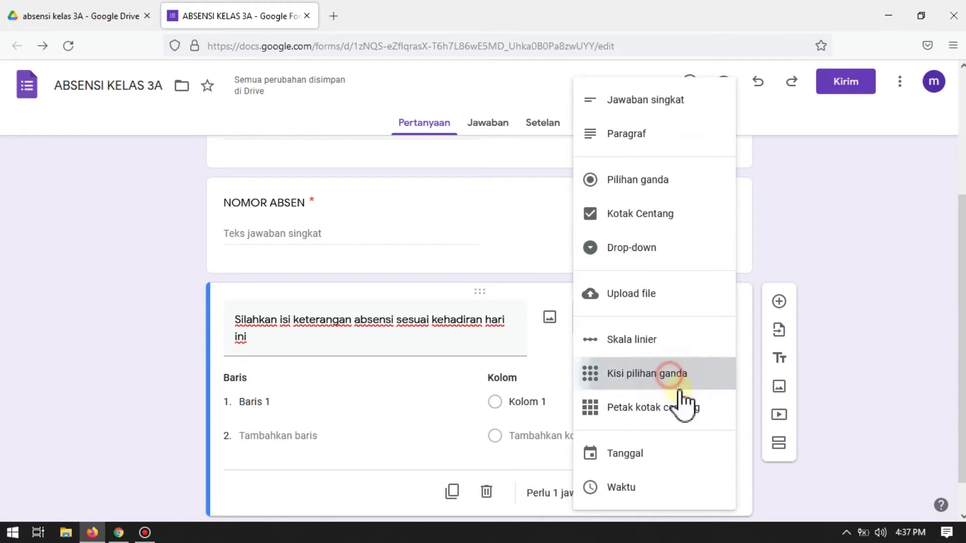
Name the first row of the attendance grid question "ABSENSI"
{"action": "scroll", "coordinate": [390, 359], "scroll_direction": "down", "scroll_amount": 1}
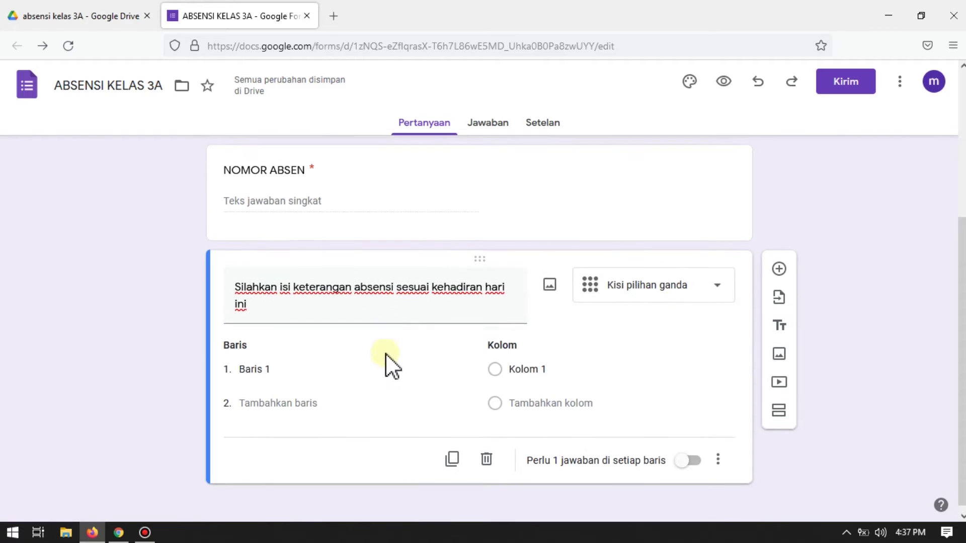
{"action": "left_click", "coordinate": [303, 370]}
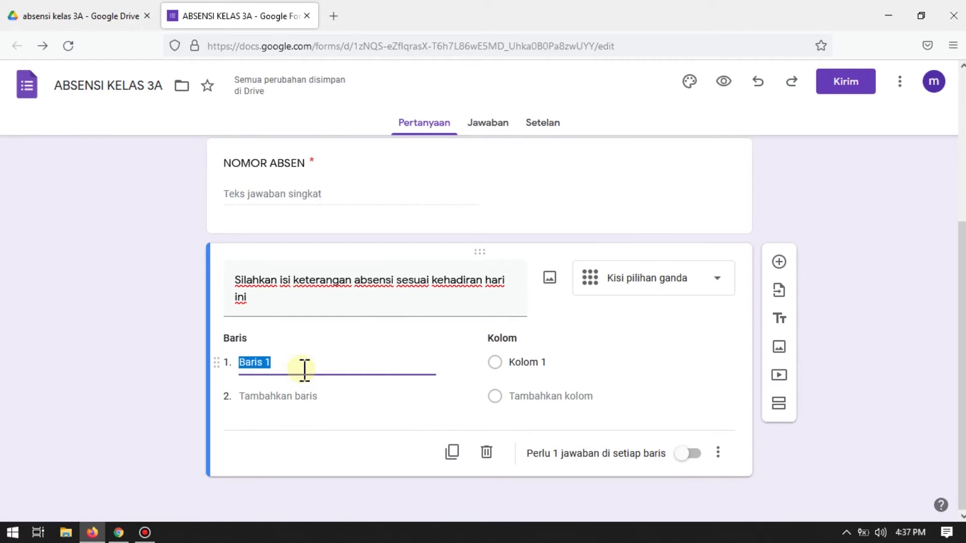
{"action": "type", "text": "BA"}
{"action": "key", "text": "BackSpace"}
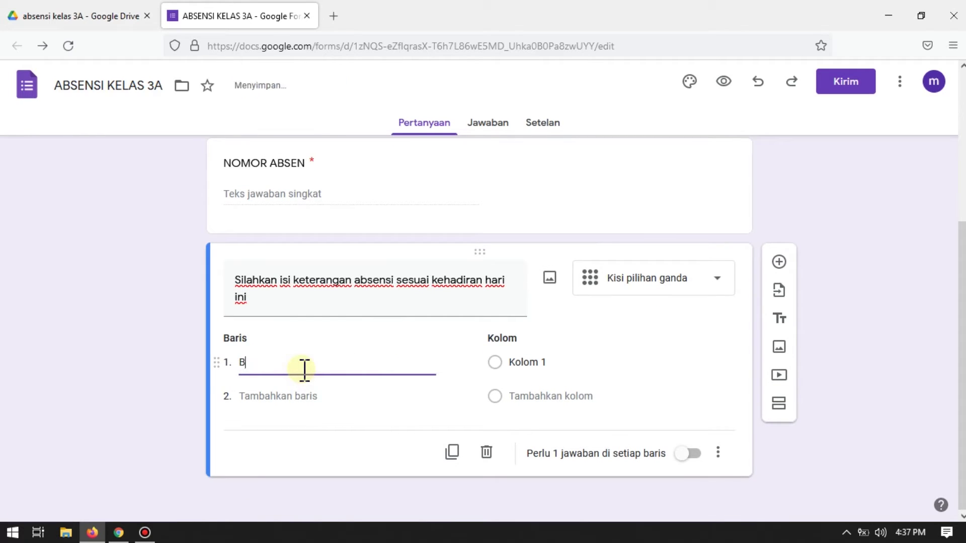
{"action": "key", "text": "BackSpace"}
{"action": "type", "text": "ABSENSI"}
Name the three columns of the attendance grid question HADIR, SAKIT and IZIN
{"action": "left_click", "coordinate": [556, 364]}
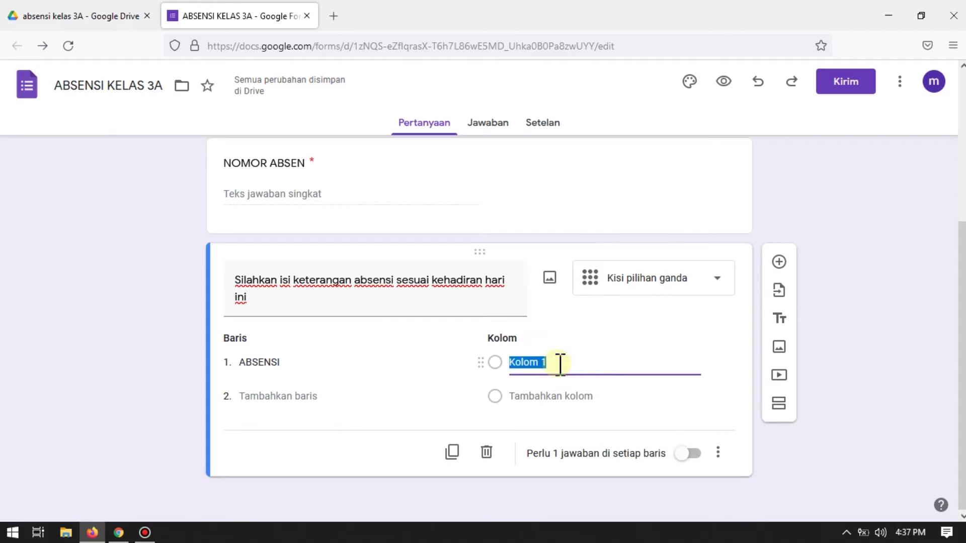
{"action": "type", "text": "HADIR"}
{"action": "left_click", "coordinate": [546, 396]}
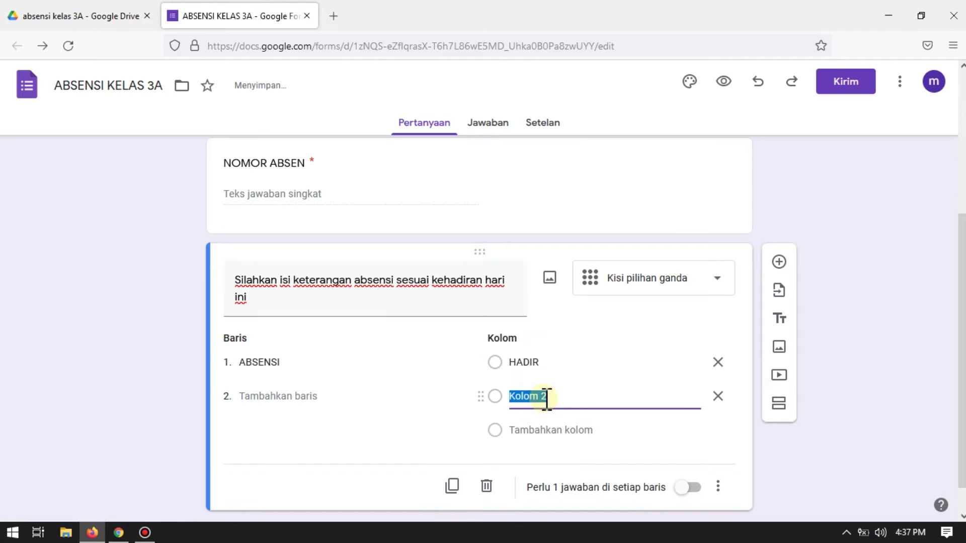
{"action": "type", "text": "SAKIT"}
{"action": "scroll", "coordinate": [545, 399], "scroll_direction": "down", "scroll_amount": 1}
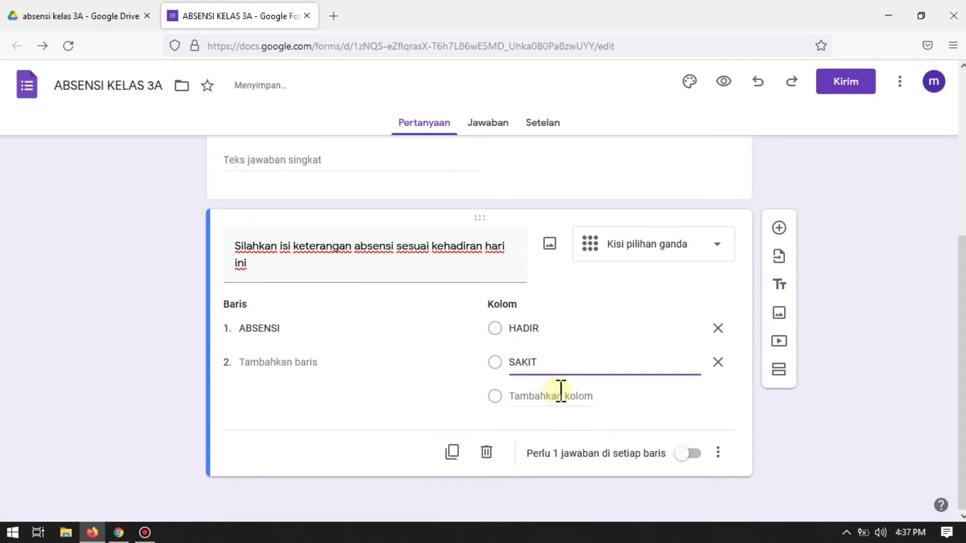
{"action": "left_click", "coordinate": [561, 397]}
{"action": "type", "text": "IZIN"}
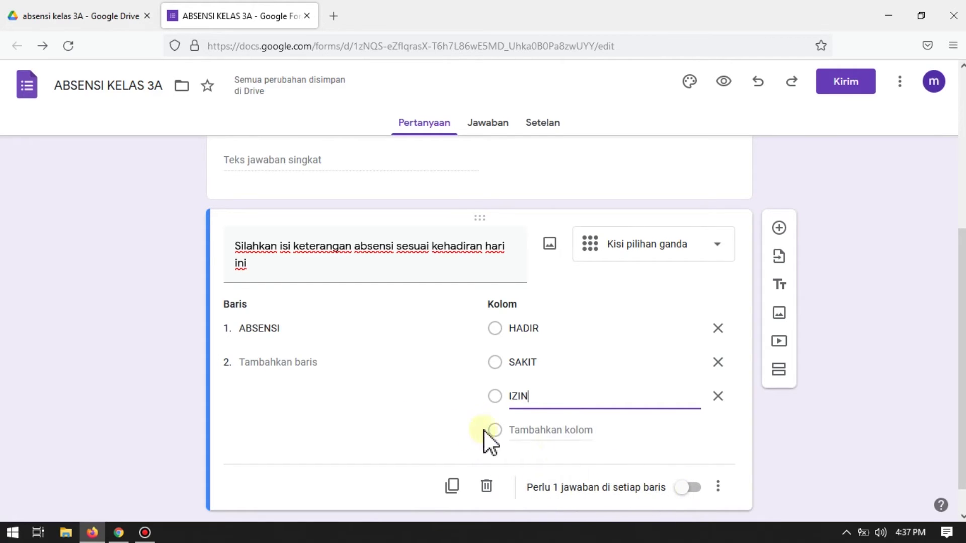
Require one response in every row of the attendance grid question
{"action": "scroll", "coordinate": [442, 402], "scroll_direction": "down", "scroll_amount": 1}
{"action": "left_click", "coordinate": [415, 405]}
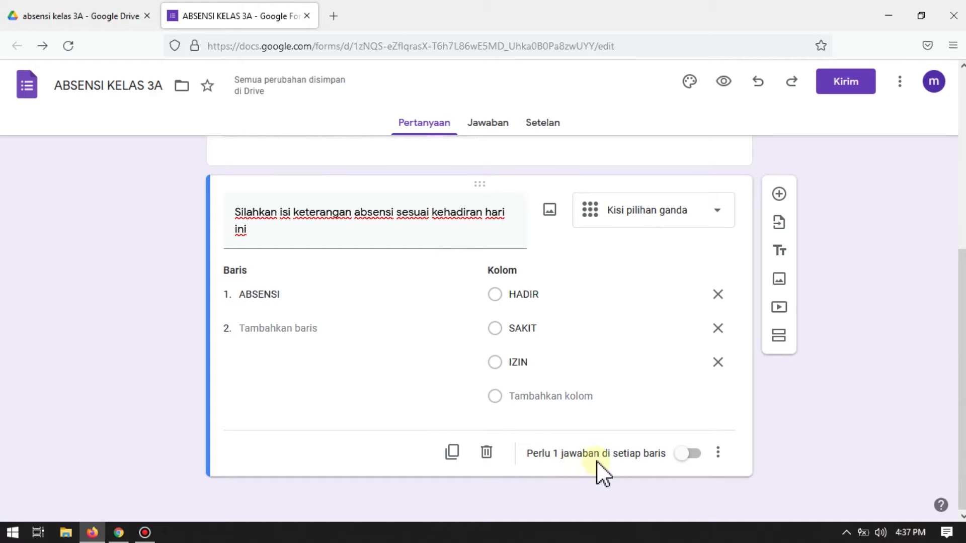
{"action": "left_click", "coordinate": [689, 453]}
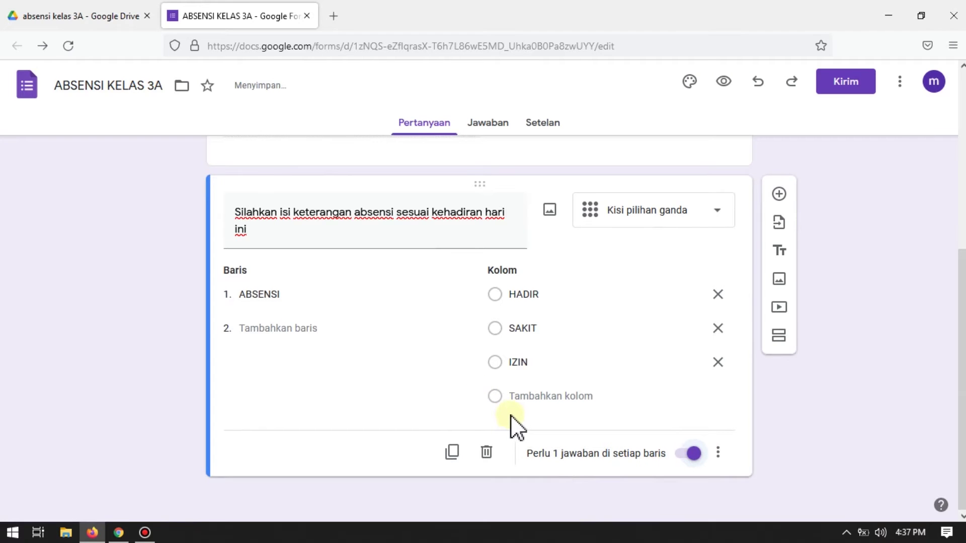
Review the NOMOR ABSEN question with its validation and the attendance grid question
{"action": "scroll", "coordinate": [511, 415], "scroll_direction": "up", "scroll_amount": 4}
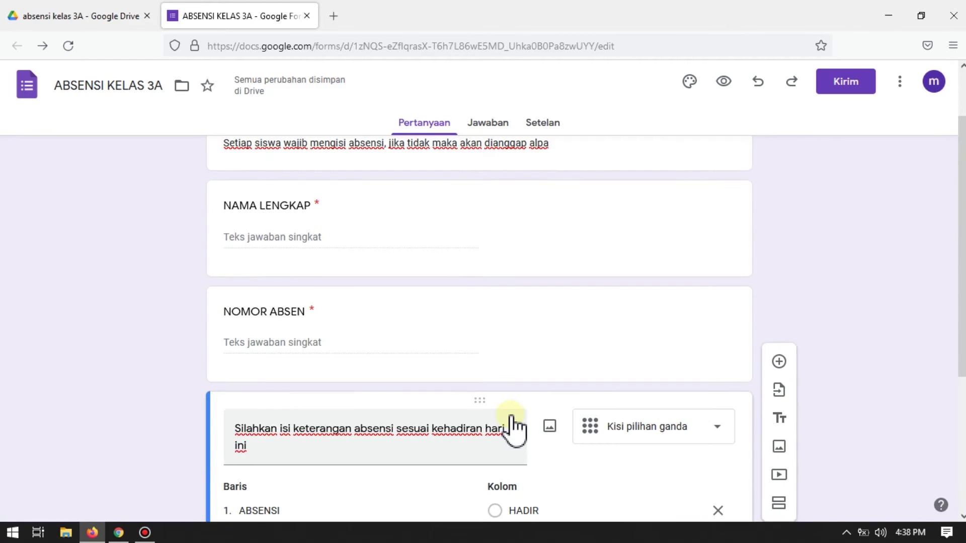
{"action": "left_click", "coordinate": [405, 309]}
{"action": "scroll", "coordinate": [573, 365], "scroll_direction": "down", "scroll_amount": 3}
{"action": "scroll", "coordinate": [554, 362], "scroll_direction": "down", "scroll_amount": 1}
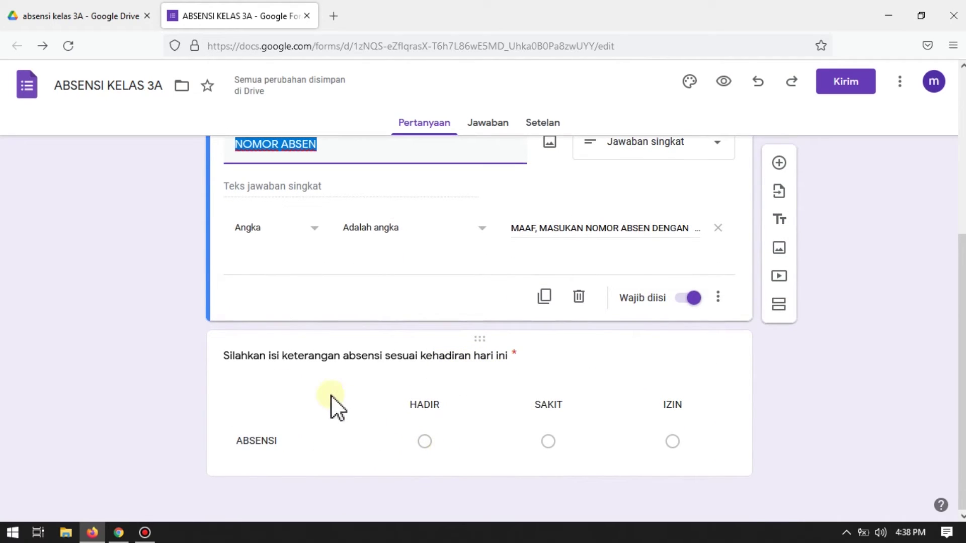
{"action": "left_click", "coordinate": [540, 363]}
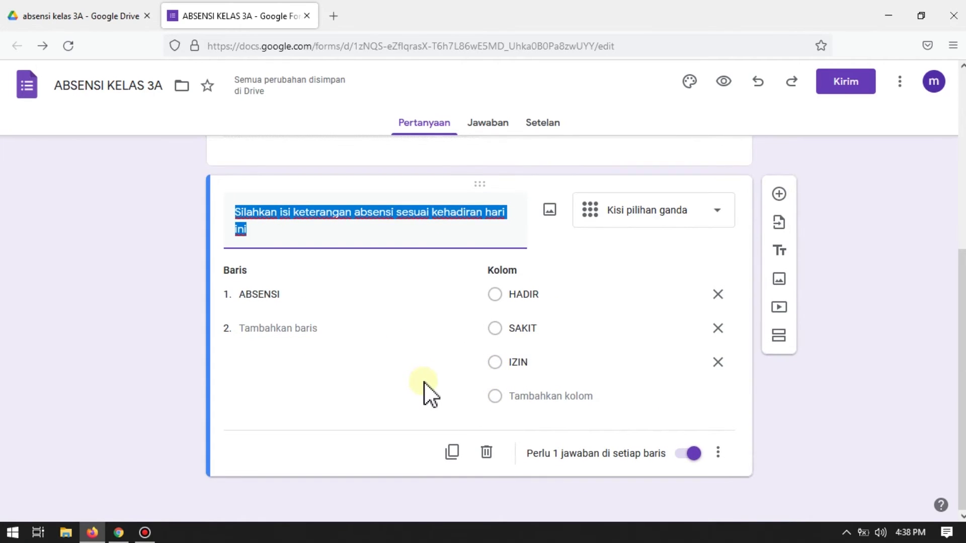
Turn off the Presentasi setting "Tampilkan link untuk menyerahkan jawaban lain" in the form's settings
{"action": "scroll", "coordinate": [430, 393], "scroll_direction": "up", "scroll_amount": 6}
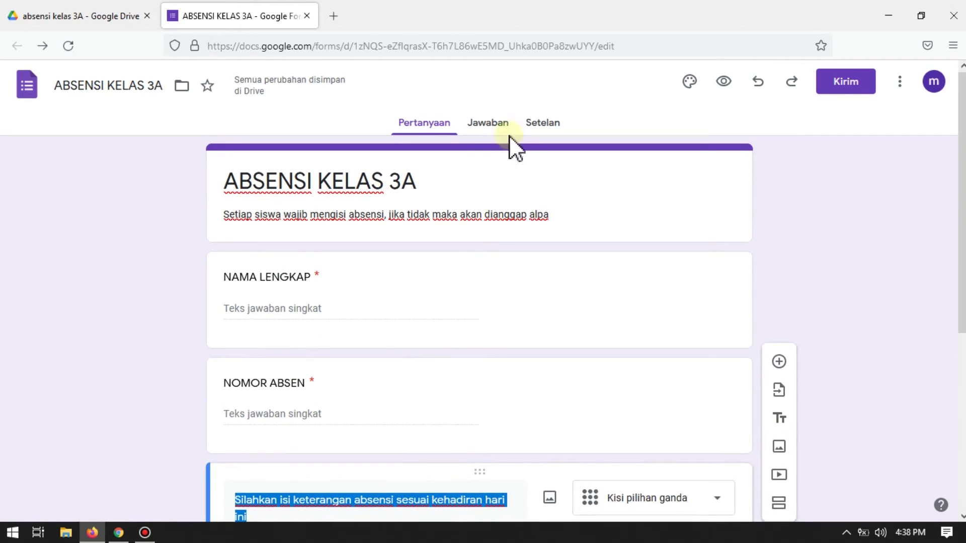
{"action": "left_click", "coordinate": [539, 127]}
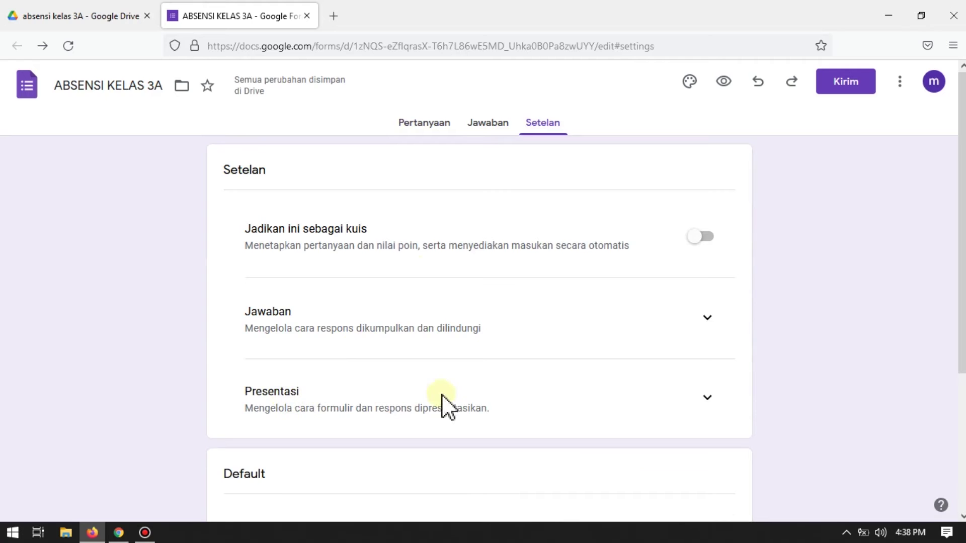
{"action": "left_click", "coordinate": [708, 400]}
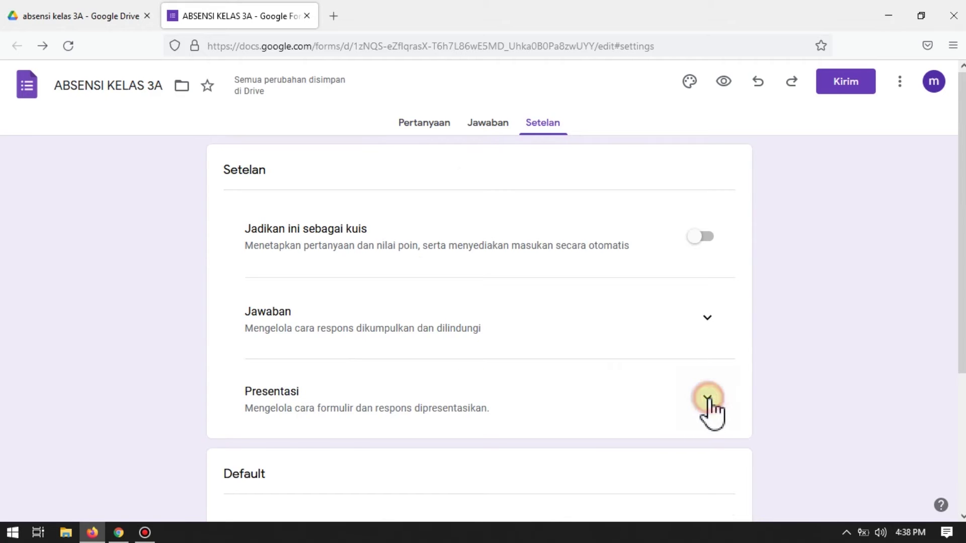
{"action": "scroll", "coordinate": [704, 403], "scroll_direction": "down", "scroll_amount": 5}
{"action": "scroll", "coordinate": [677, 380], "scroll_direction": "down", "scroll_amount": 2}
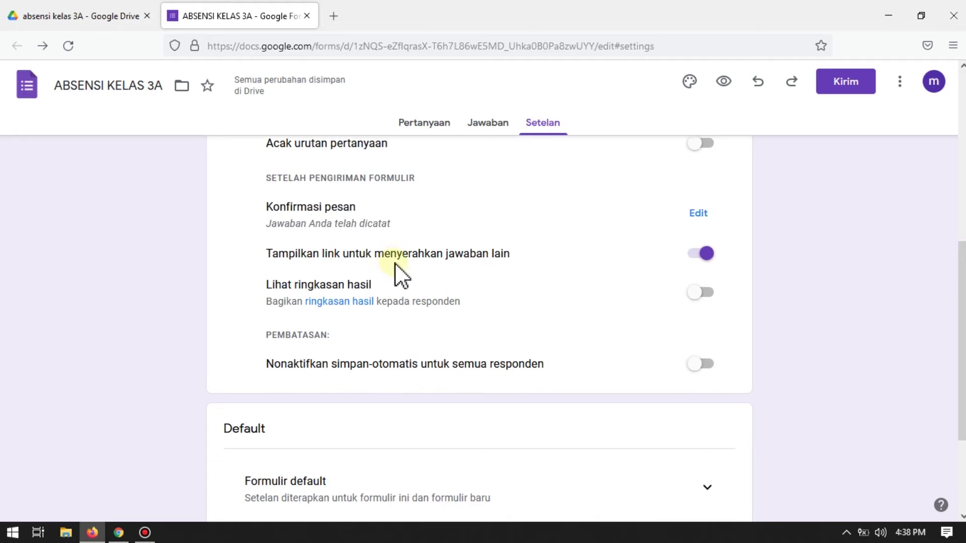
{"action": "left_click", "coordinate": [702, 254]}
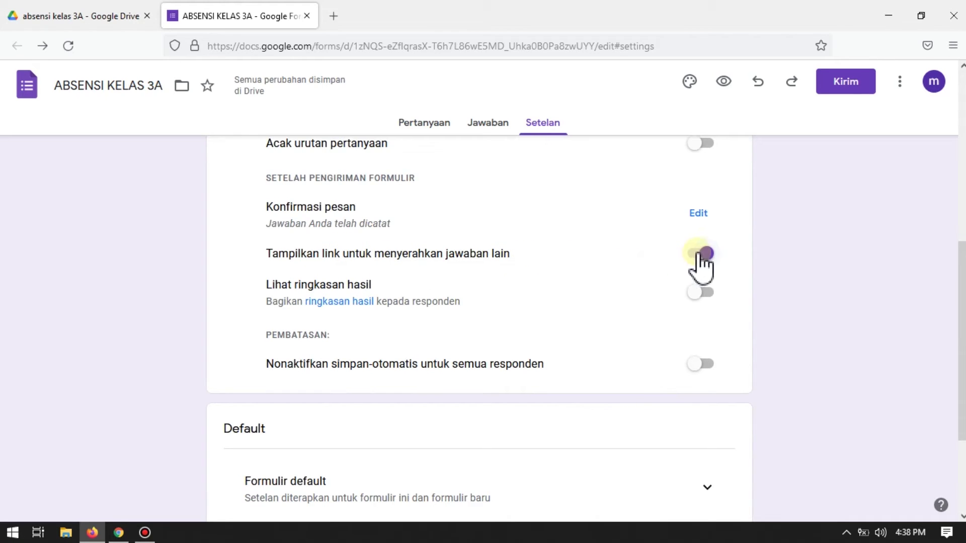
{"action": "left_click", "coordinate": [701, 256]}
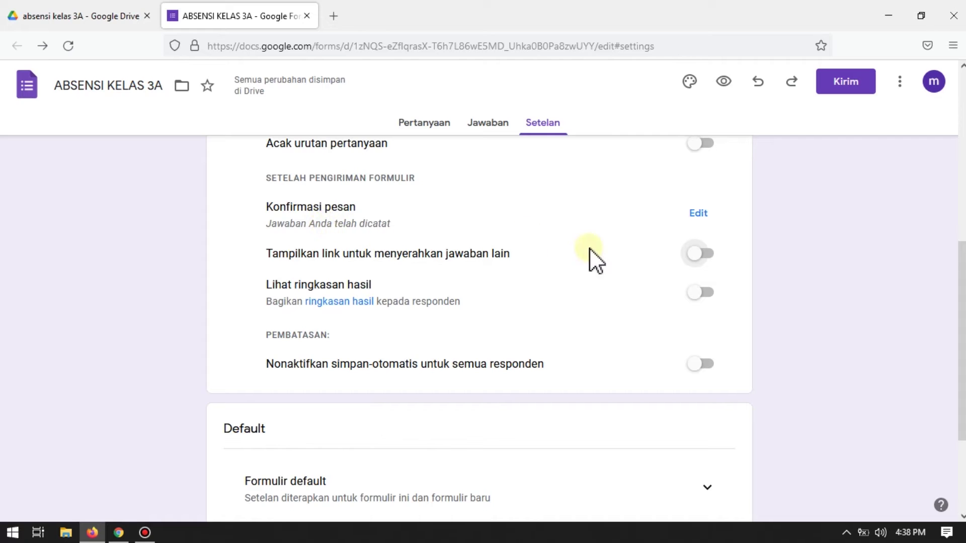
Set the form's confirmation message to "Terimakasih, absensi kamu sudah tercatat" and save it
{"action": "left_click", "coordinate": [697, 214]}
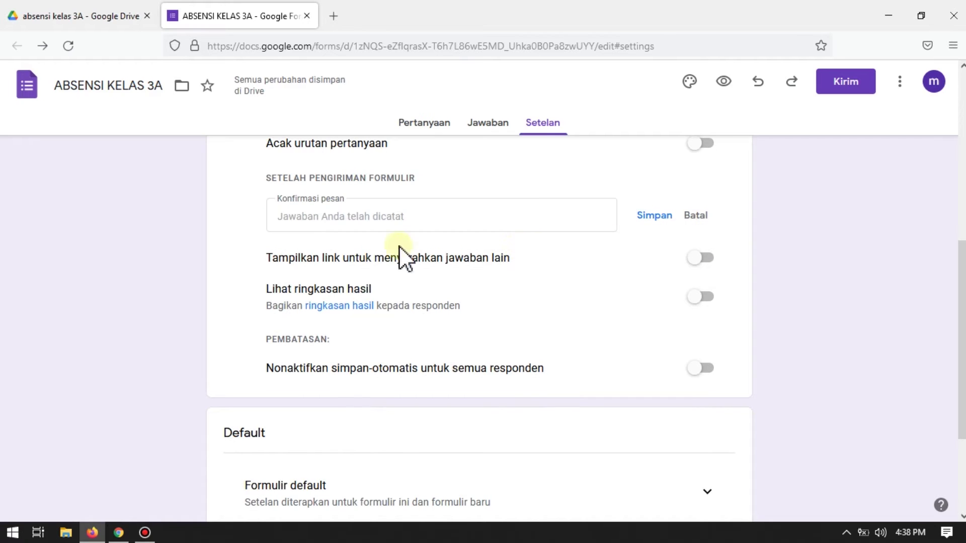
{"action": "left_click", "coordinate": [328, 220]}
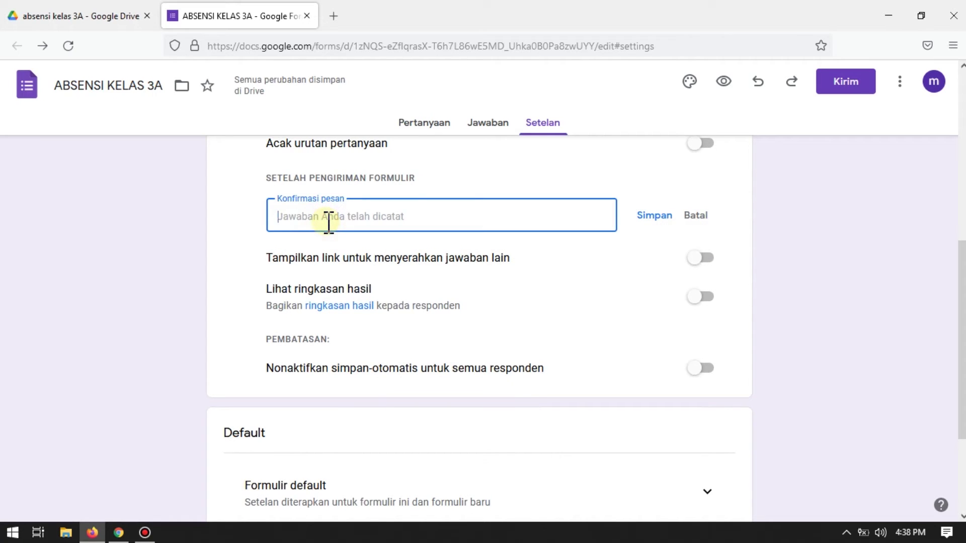
{"action": "type", "text": "Te"}
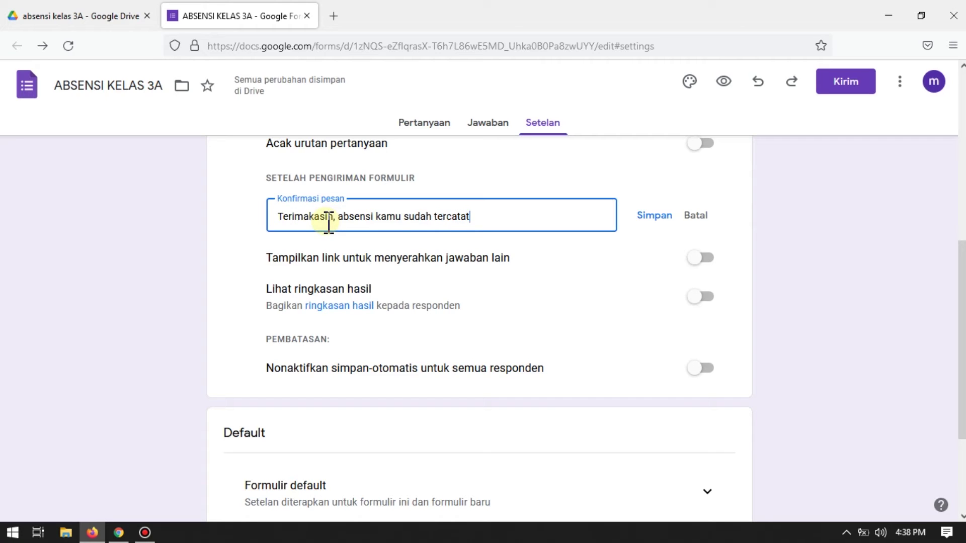
{"action": "left_click", "coordinate": [659, 216]}
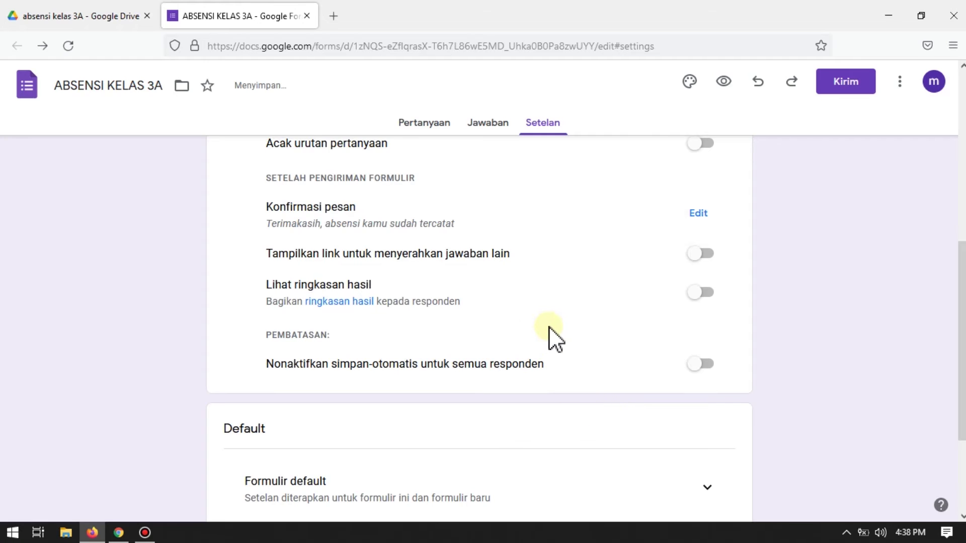
Give the form the multicoloured yarn header image from the Kantor dan Sekolah theme collection
{"action": "scroll", "coordinate": [550, 328], "scroll_direction": "up", "scroll_amount": 8}
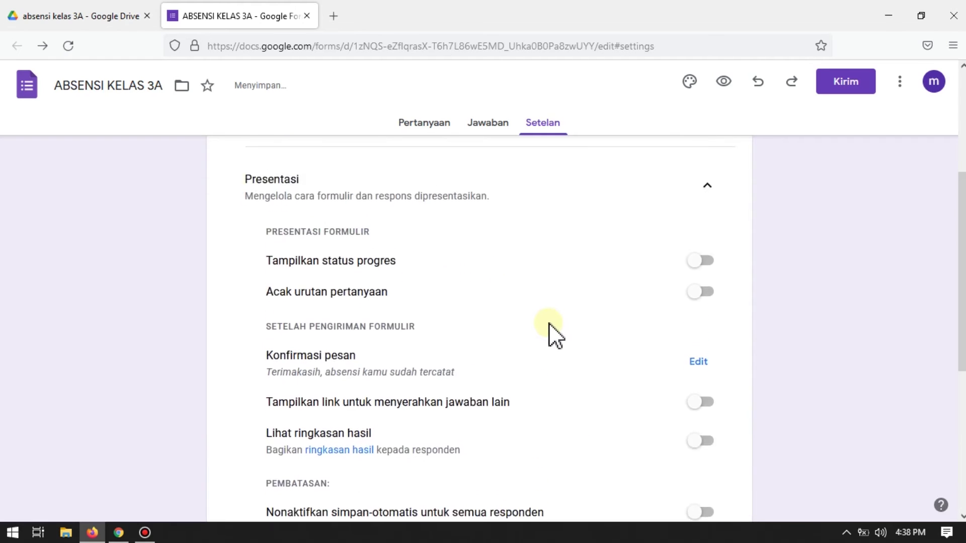
{"action": "left_click", "coordinate": [420, 127]}
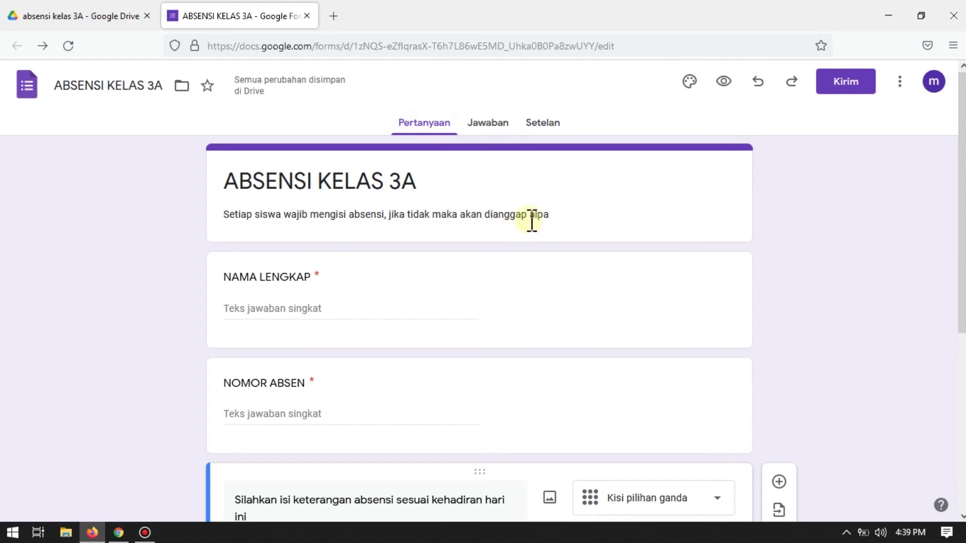
{"action": "left_click", "coordinate": [690, 82]}
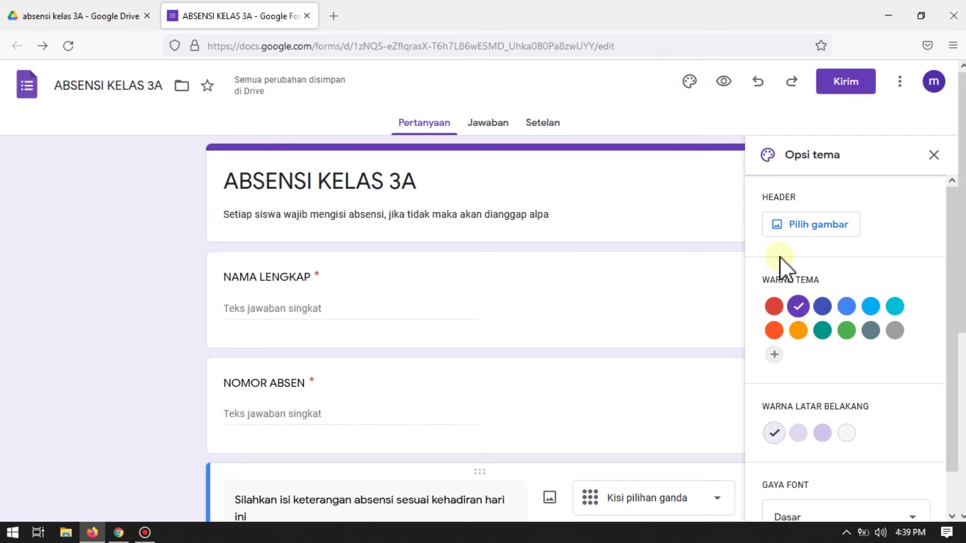
{"action": "left_click", "coordinate": [818, 231]}
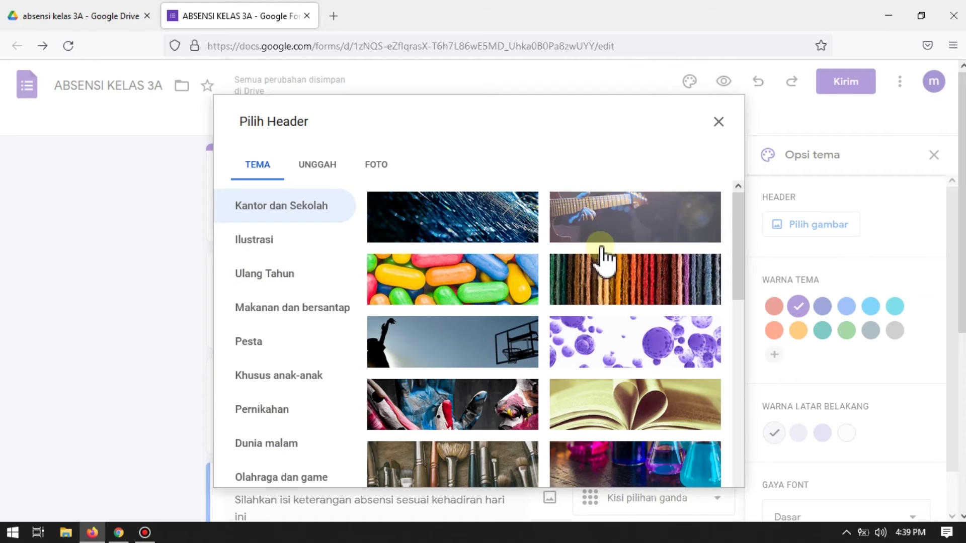
{"action": "left_click", "coordinate": [651, 274]}
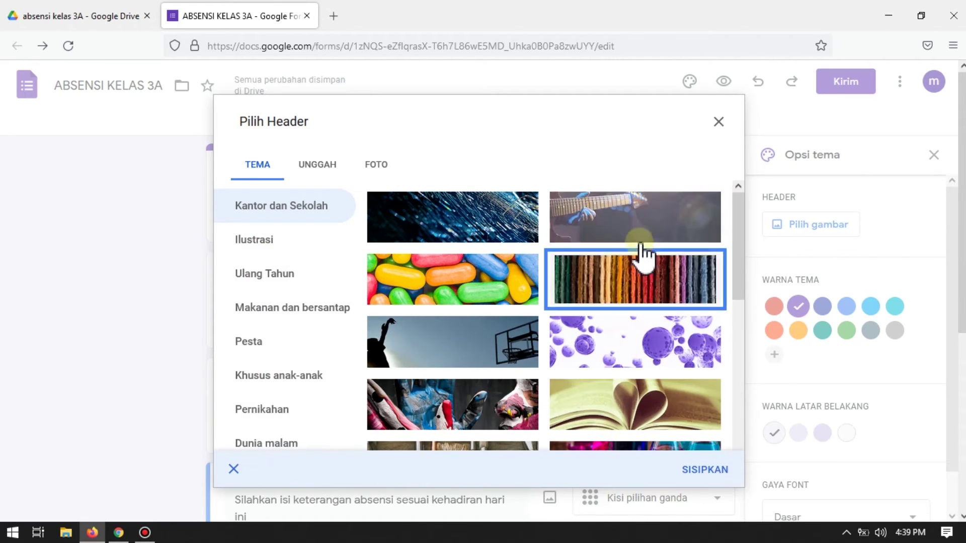
{"action": "left_click", "coordinate": [704, 471]}
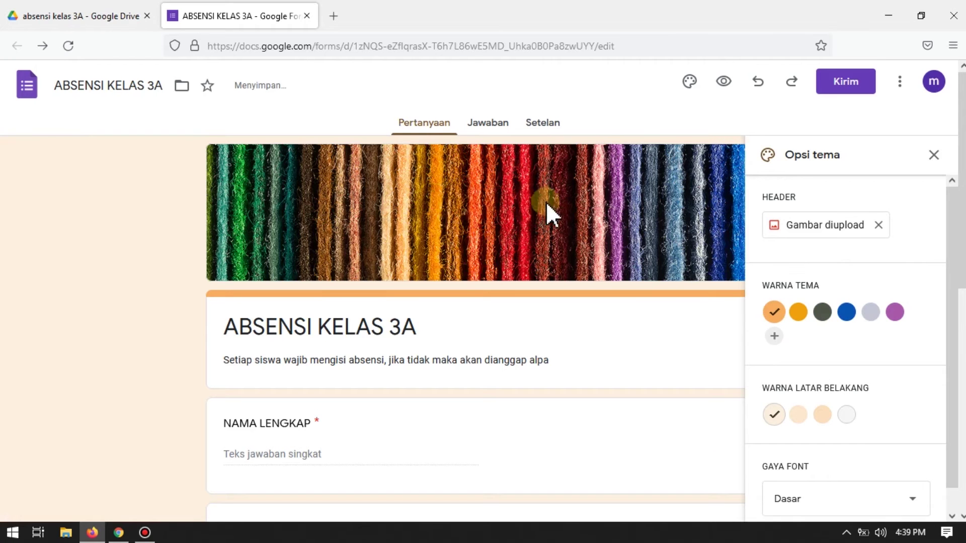
{"action": "scroll", "coordinate": [890, 304], "scroll_direction": "down", "scroll_amount": 1}
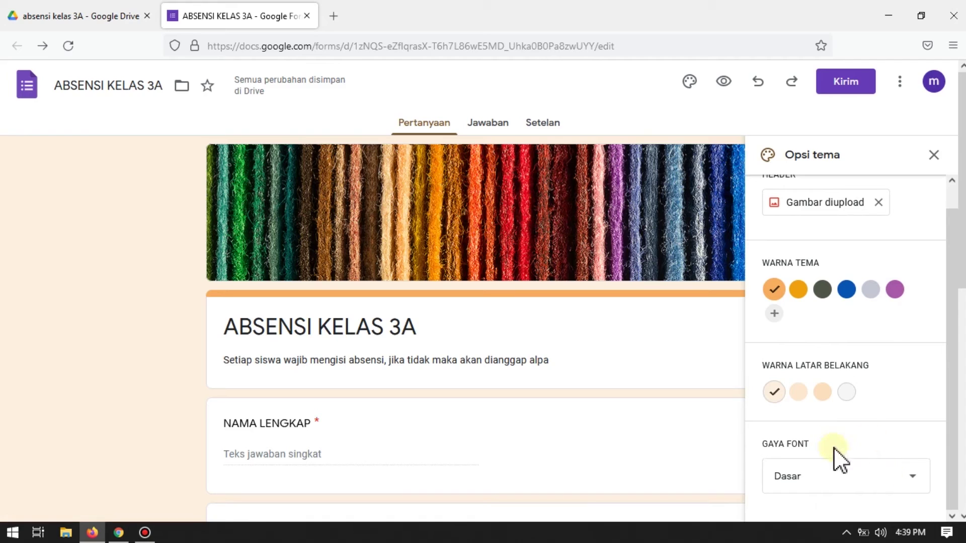
{"action": "left_click", "coordinate": [934, 156]}
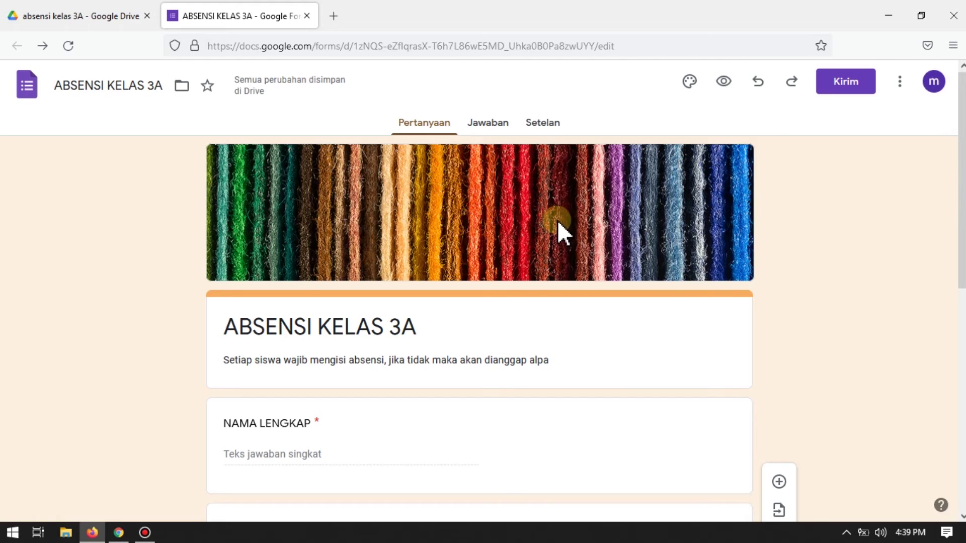
Preview the attendance form as respondents see it, check all its questions, and return to the editor
{"action": "left_click", "coordinate": [723, 82]}
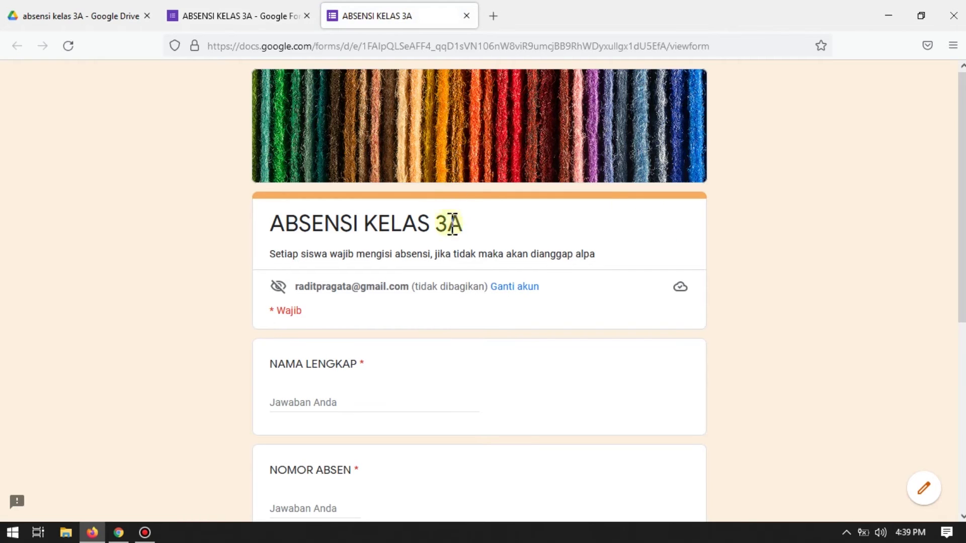
{"action": "scroll", "coordinate": [459, 292], "scroll_direction": "down", "scroll_amount": 6}
{"action": "scroll", "coordinate": [466, 315], "scroll_direction": "up", "scroll_amount": 6}
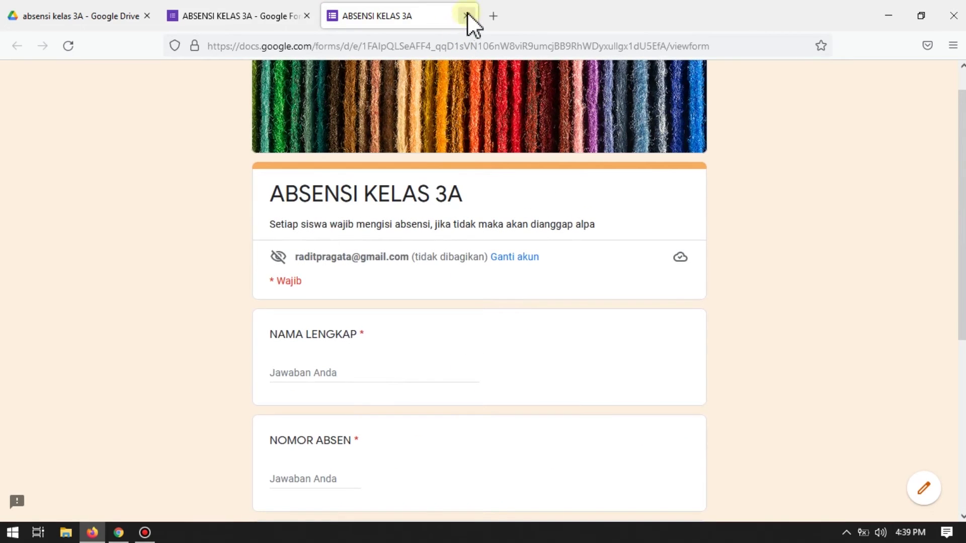
{"action": "scroll", "coordinate": [433, 267], "scroll_direction": "down", "scroll_amount": 4}
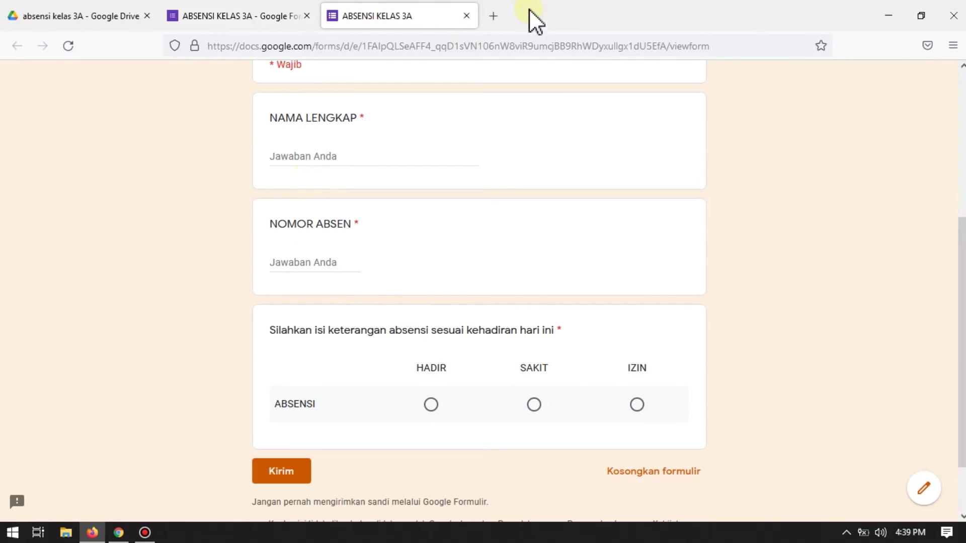
{"action": "left_click", "coordinate": [466, 16]}
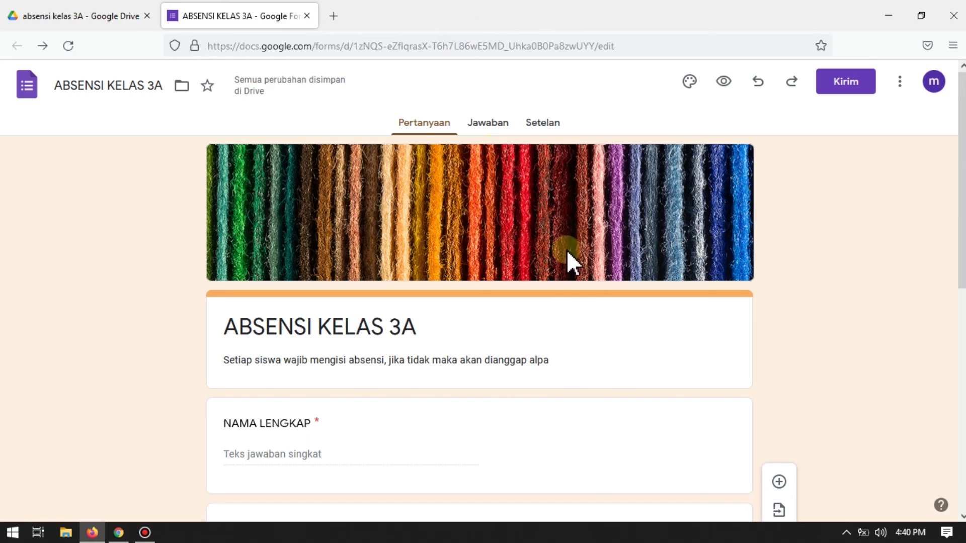
Generate a shortened share link for the attendance form, copy it, and close the send dialog
{"action": "scroll", "coordinate": [559, 372], "scroll_direction": "down", "scroll_amount": 8}
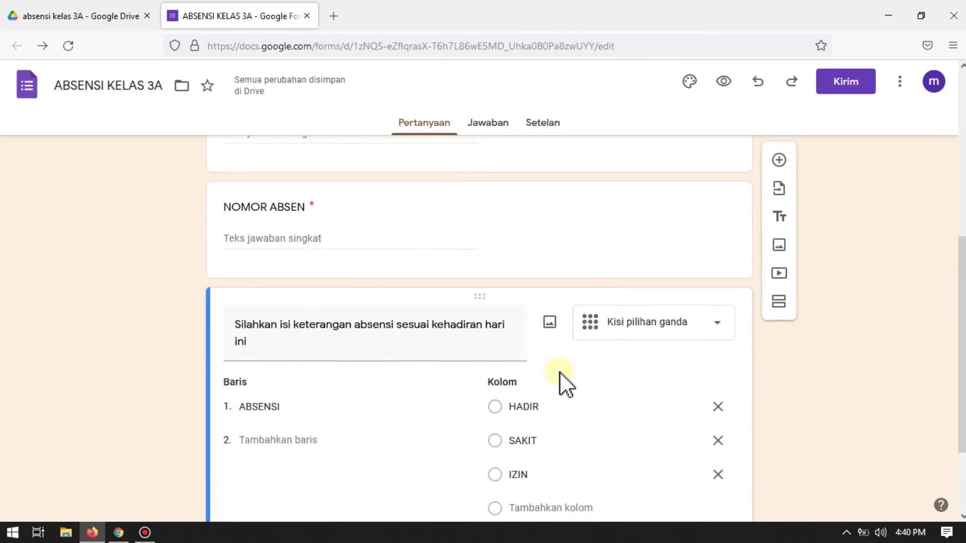
{"action": "scroll", "coordinate": [572, 397], "scroll_direction": "up", "scroll_amount": 10}
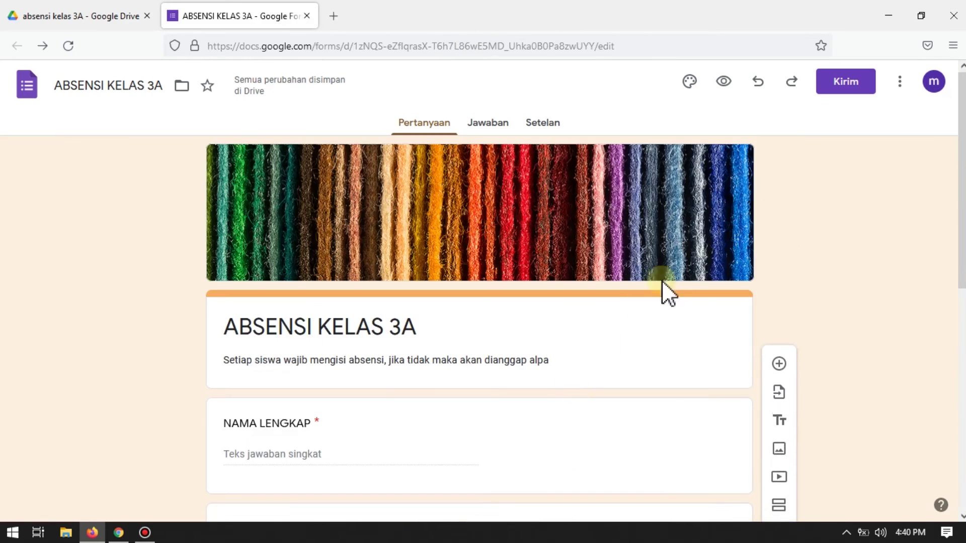
{"action": "left_click", "coordinate": [839, 86]}
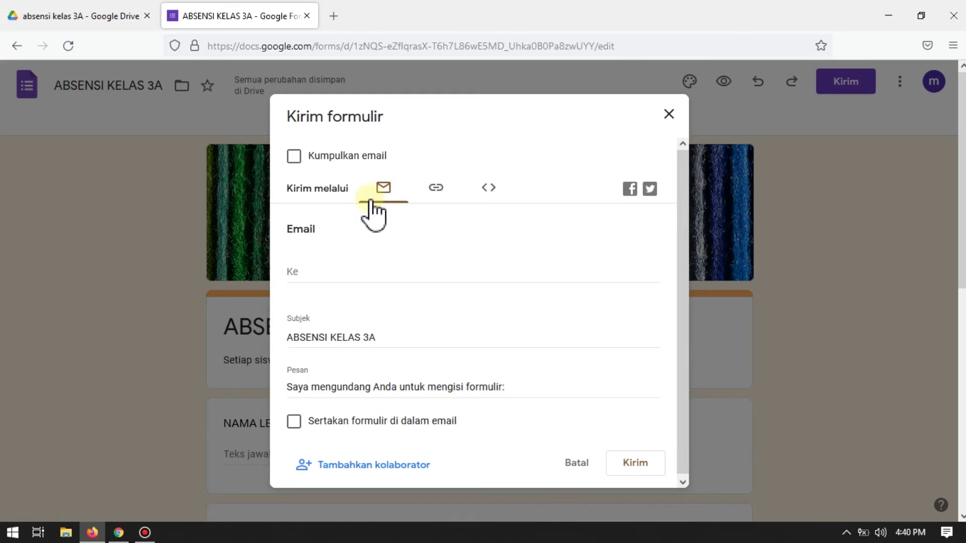
{"action": "left_click", "coordinate": [435, 189]}
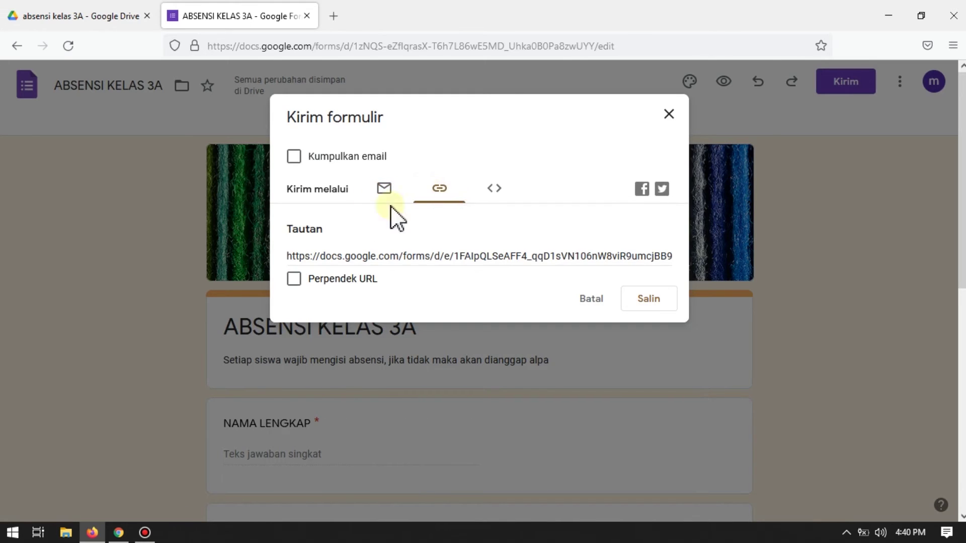
{"action": "left_click", "coordinate": [294, 279]}
{"action": "key", "text": "ctrl+c"}
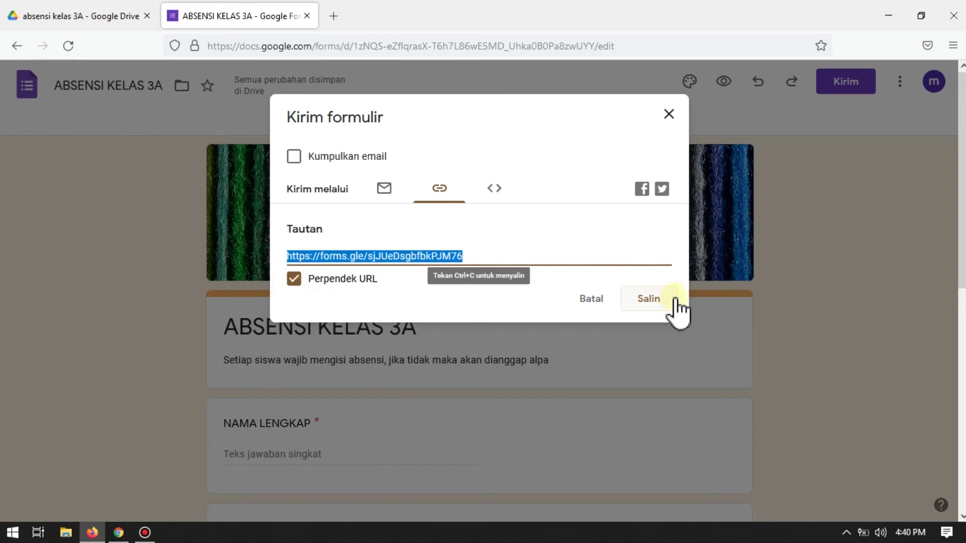
{"action": "left_click", "coordinate": [648, 301]}
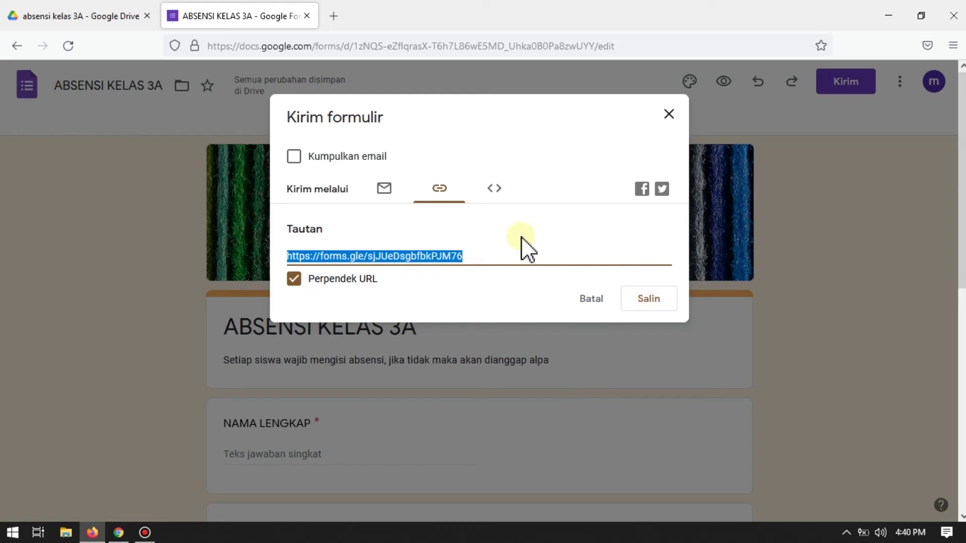
{"action": "left_click", "coordinate": [669, 114]}
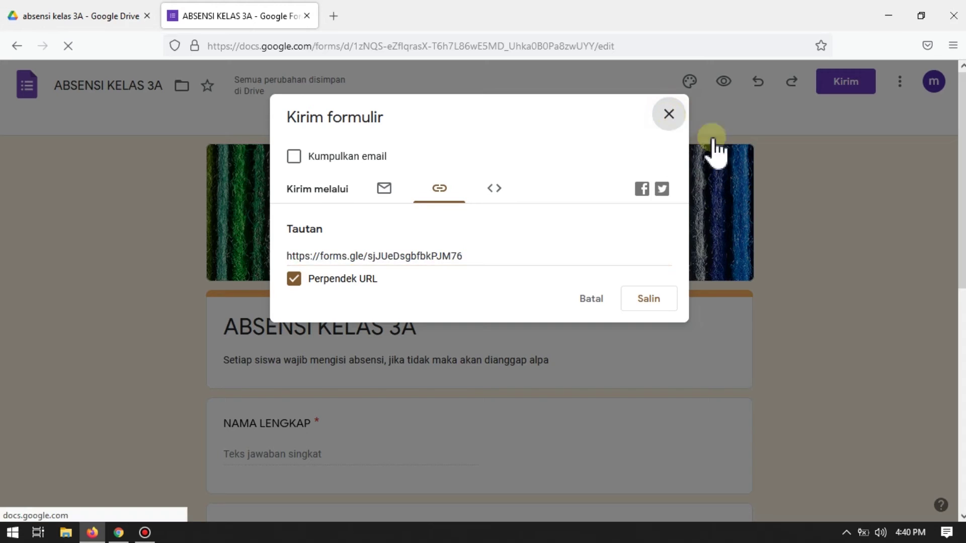
Switch to Chrome, open the attendance form from the copied short link, and dismiss the answer autosave notice
{"action": "left_click", "coordinate": [119, 532]}
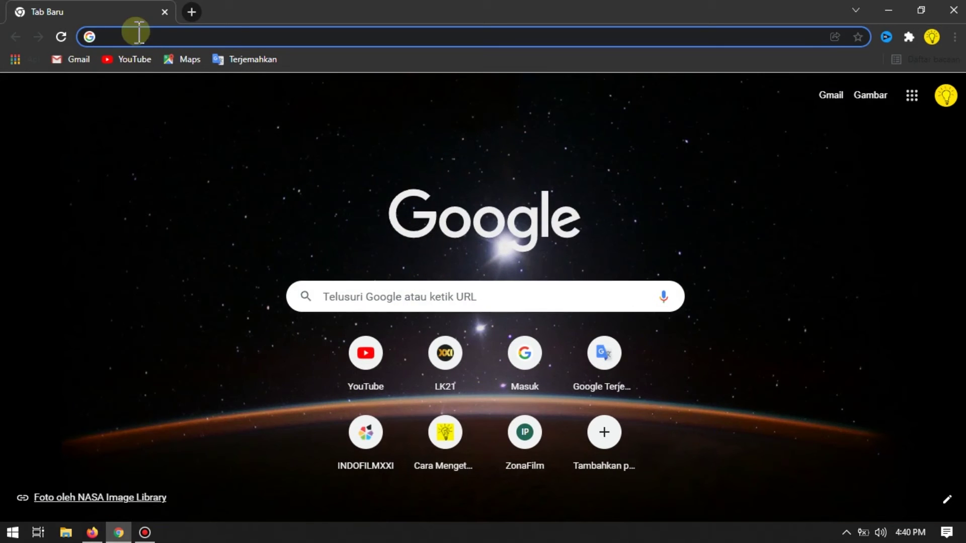
{"action": "right_click", "coordinate": [133, 35]}
{"action": "left_click", "coordinate": [173, 131]}
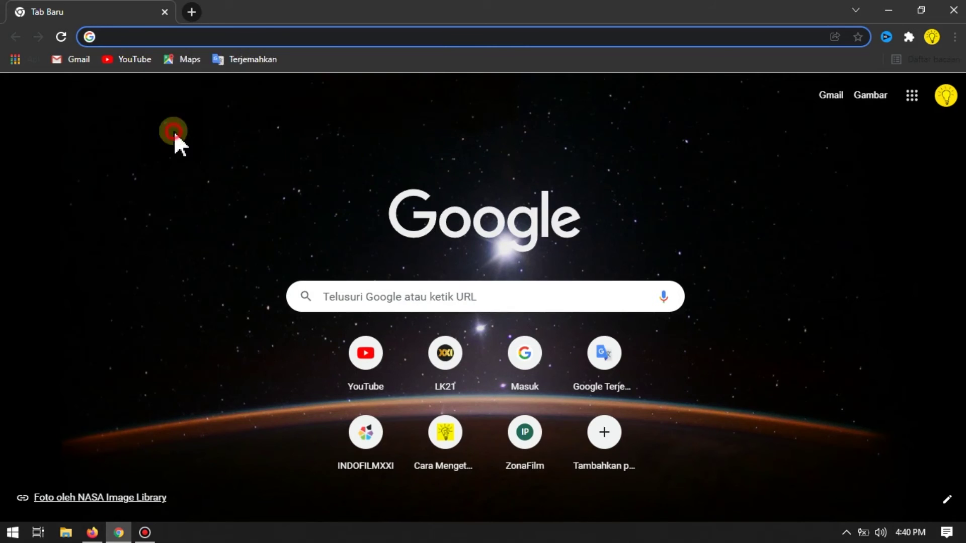
{"action": "key", "text": "Return"}
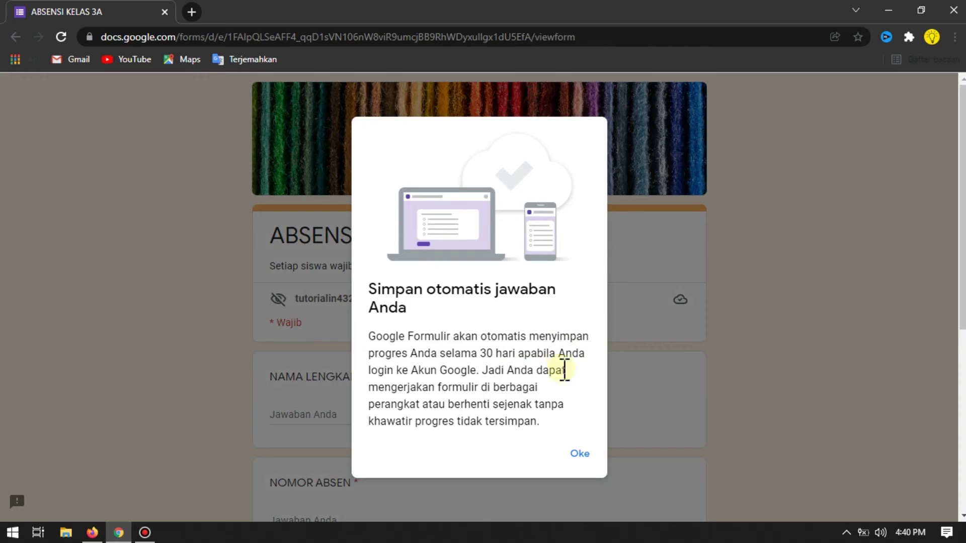
{"action": "left_click", "coordinate": [580, 454]}
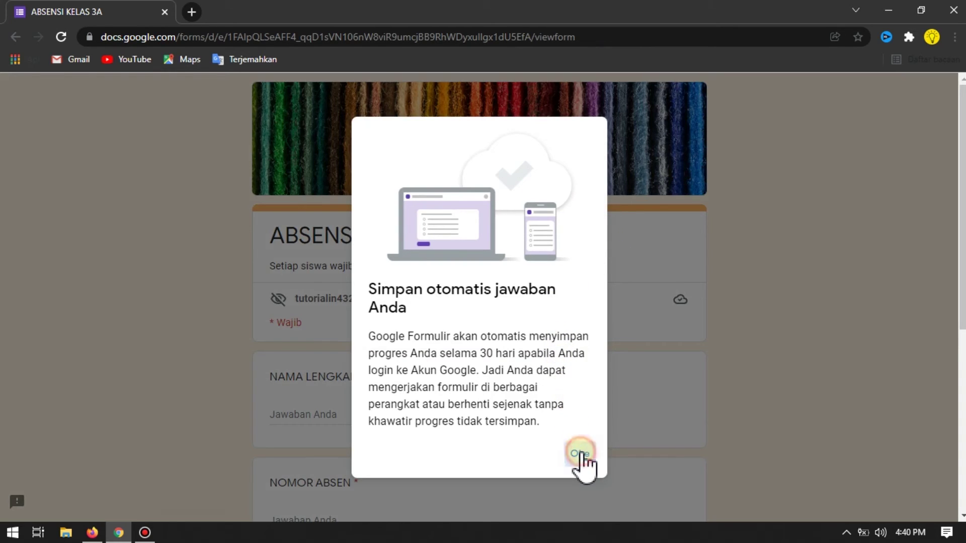
Fill in a student's name, enter 3 for NOMOR ABSEN, mark ABSENSI as HADIR, and submit the form
{"action": "scroll", "coordinate": [542, 394], "scroll_direction": "down", "scroll_amount": 5}
{"action": "scroll", "coordinate": [542, 387], "scroll_direction": "up", "scroll_amount": 3}
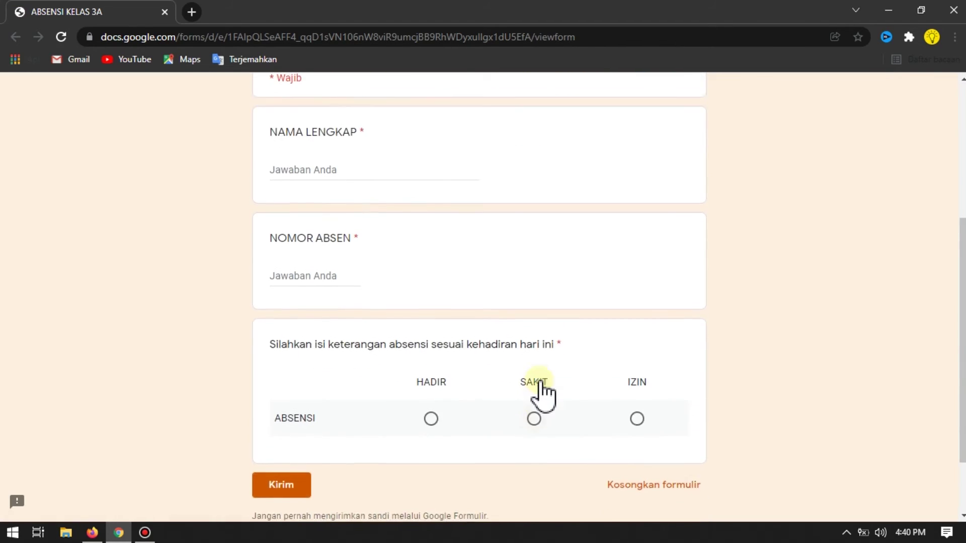
{"action": "scroll", "coordinate": [541, 392], "scroll_direction": "down", "scroll_amount": 1}
{"action": "scroll", "coordinate": [535, 380], "scroll_direction": "down", "scroll_amount": 2}
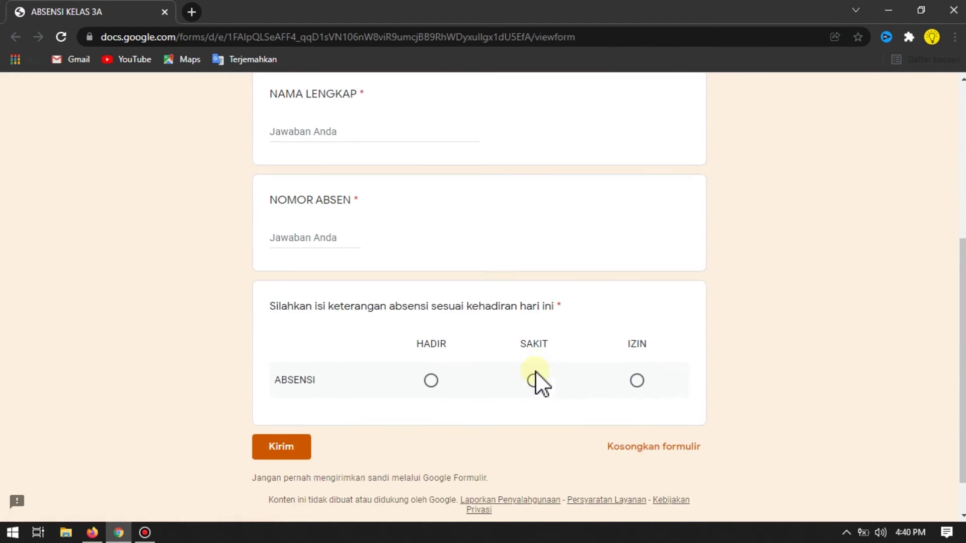
{"action": "left_click", "coordinate": [334, 132]}
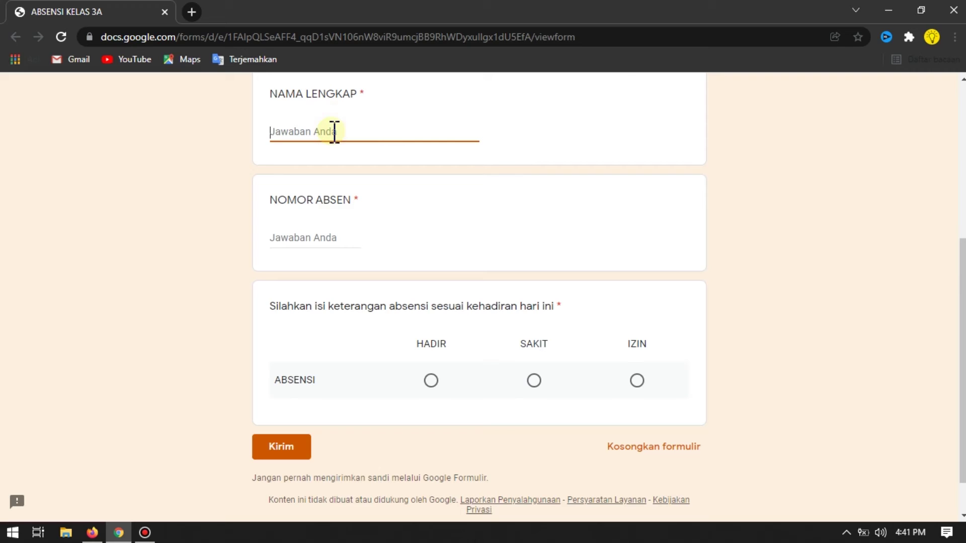
{"action": "type", "text": "joni"}
{"action": "left_click", "coordinate": [301, 237]}
{"action": "type", "text": "3"}
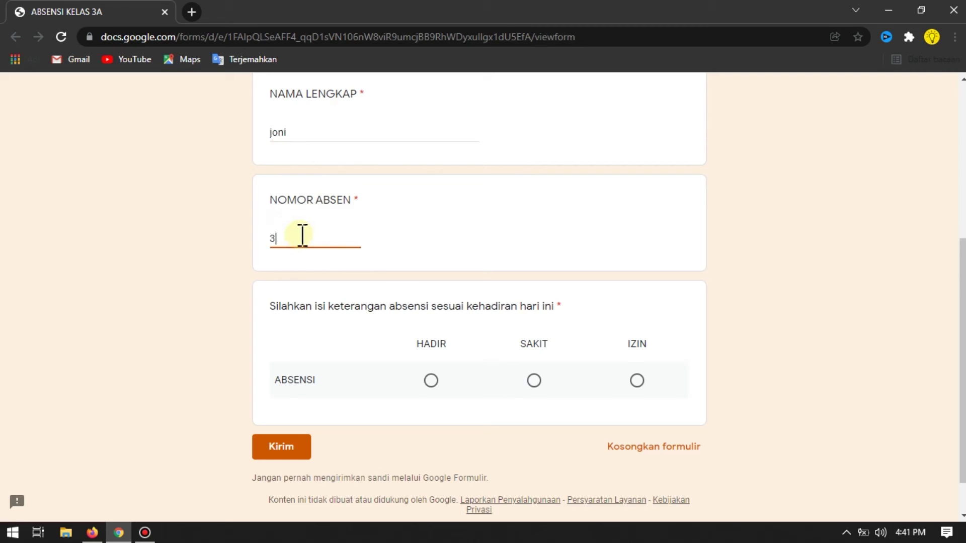
{"action": "left_click", "coordinate": [431, 381]}
{"action": "left_click", "coordinate": [281, 447]}
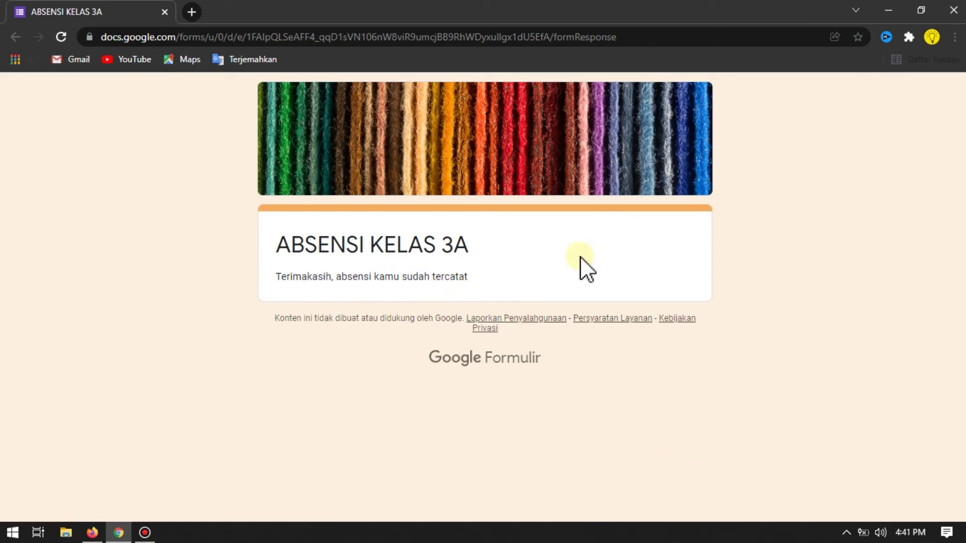
Open the attendance form from the copied short link in a new incognito window
{"action": "left_click", "coordinate": [954, 37]}
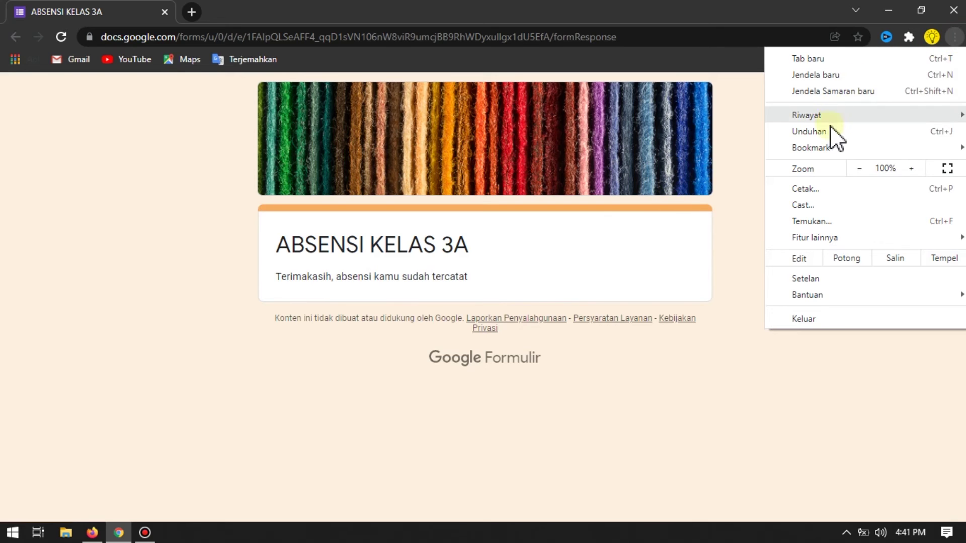
{"action": "left_click", "coordinate": [840, 92]}
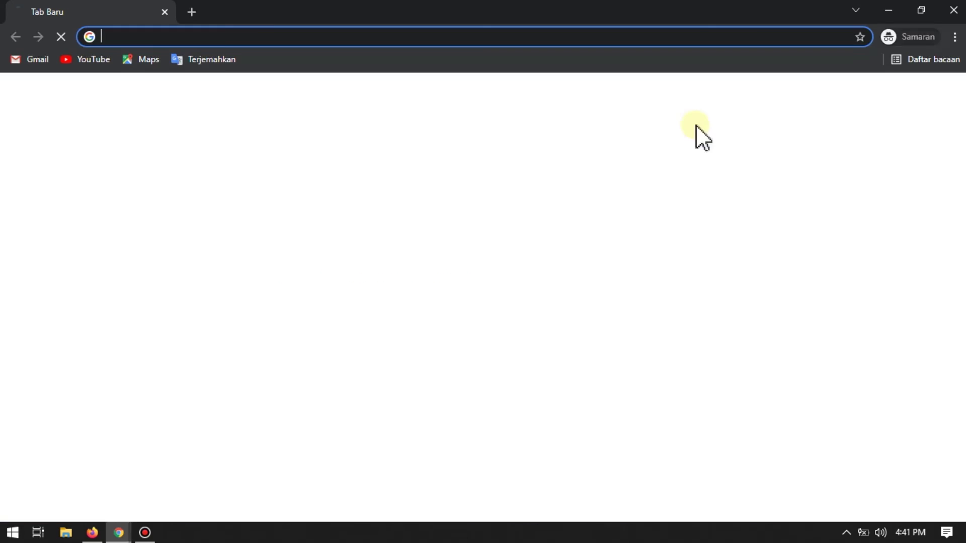
{"action": "right_click", "coordinate": [140, 36]}
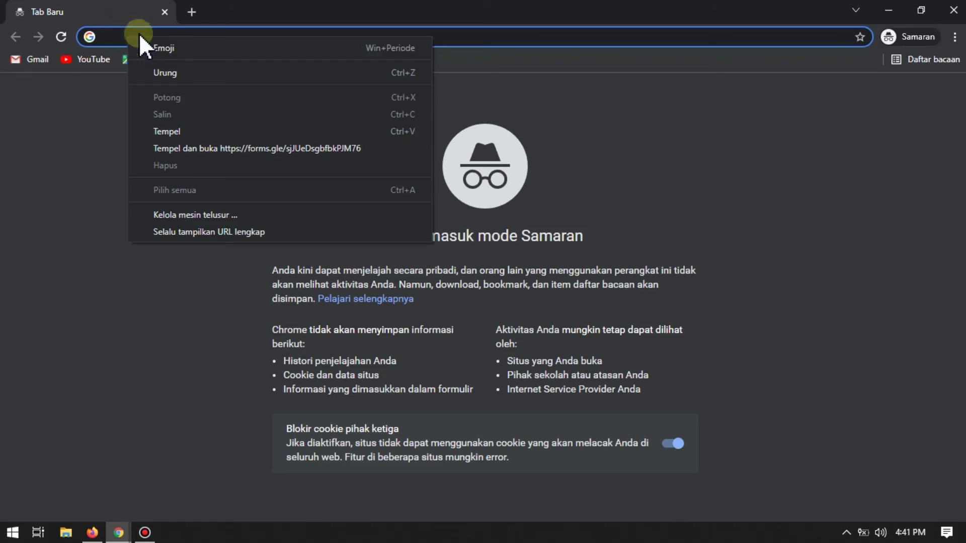
{"action": "left_click", "coordinate": [170, 129]}
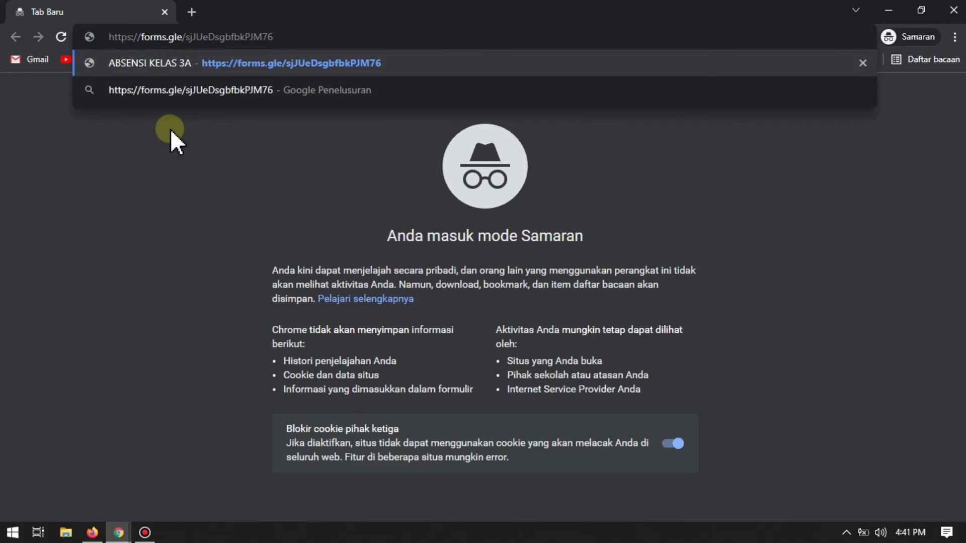
{"action": "key", "text": "Return"}
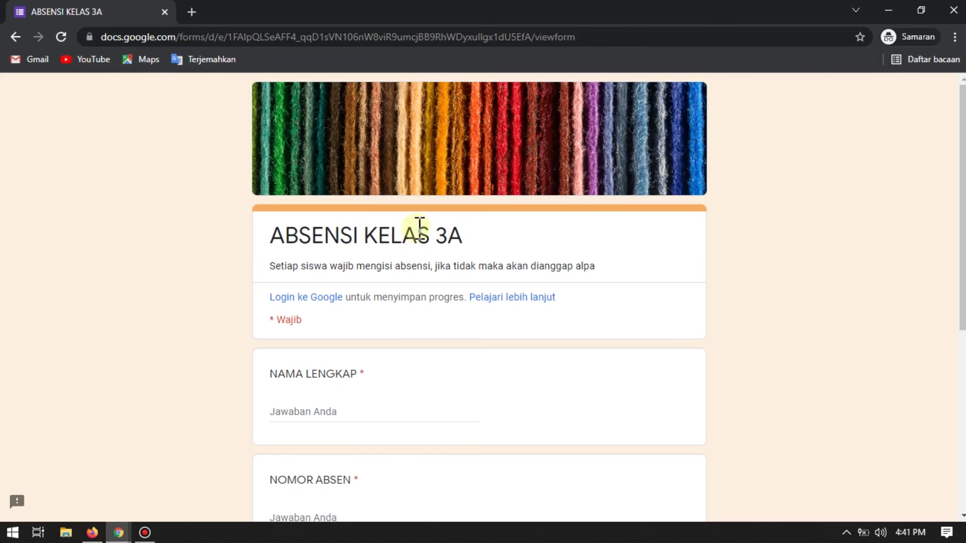
Fill in a second student's name, enter 23 for NOMOR ABSEN, mark ABSENSI as HADIR, and submit the form
{"action": "scroll", "coordinate": [417, 225], "scroll_direction": "down", "scroll_amount": 4}
{"action": "scroll", "coordinate": [422, 233], "scroll_direction": "up", "scroll_amount": 1}
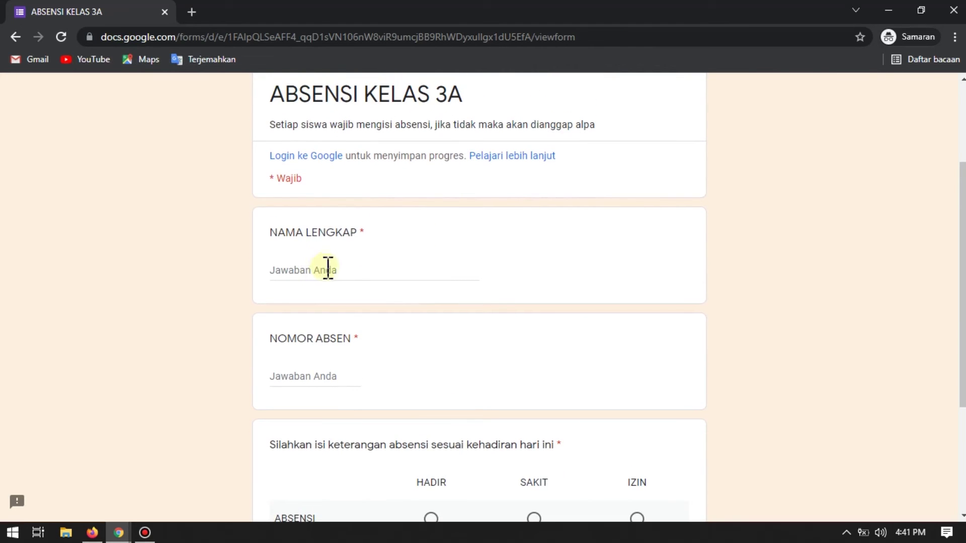
{"action": "left_click", "coordinate": [323, 272]}
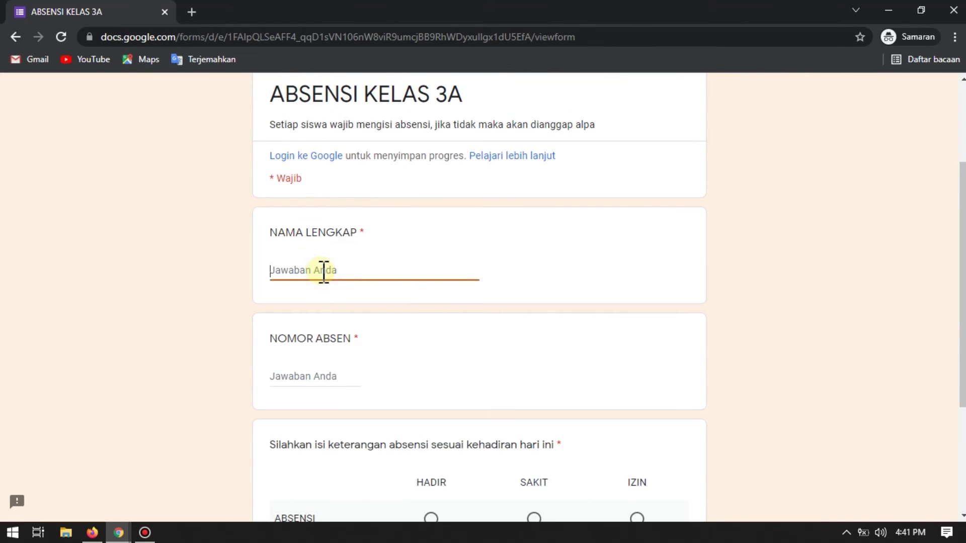
{"action": "type", "text": "wawan"}
{"action": "left_click", "coordinate": [298, 385]}
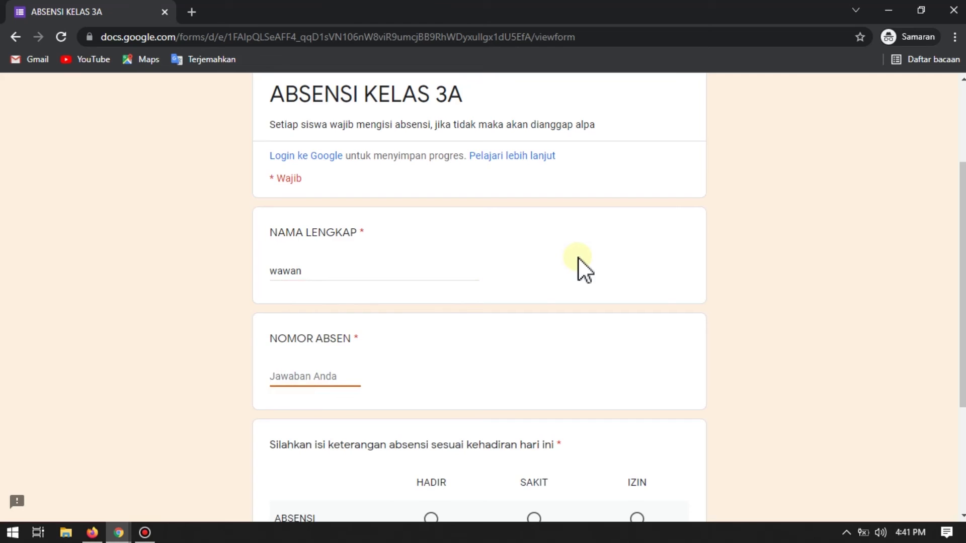
{"action": "type", "text": "23"}
{"action": "scroll", "coordinate": [482, 309], "scroll_direction": "down", "scroll_amount": 4}
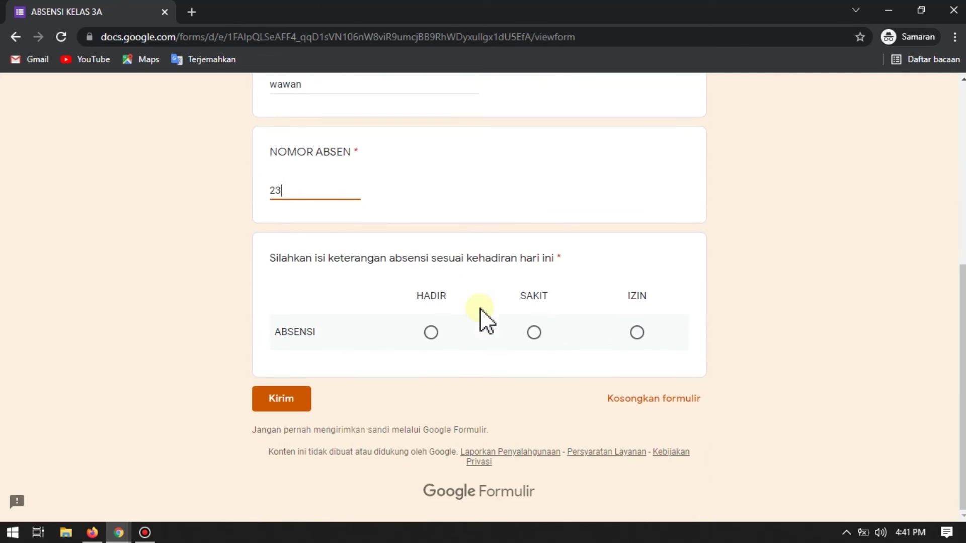
{"action": "left_click", "coordinate": [430, 332]}
{"action": "left_click", "coordinate": [282, 405]}
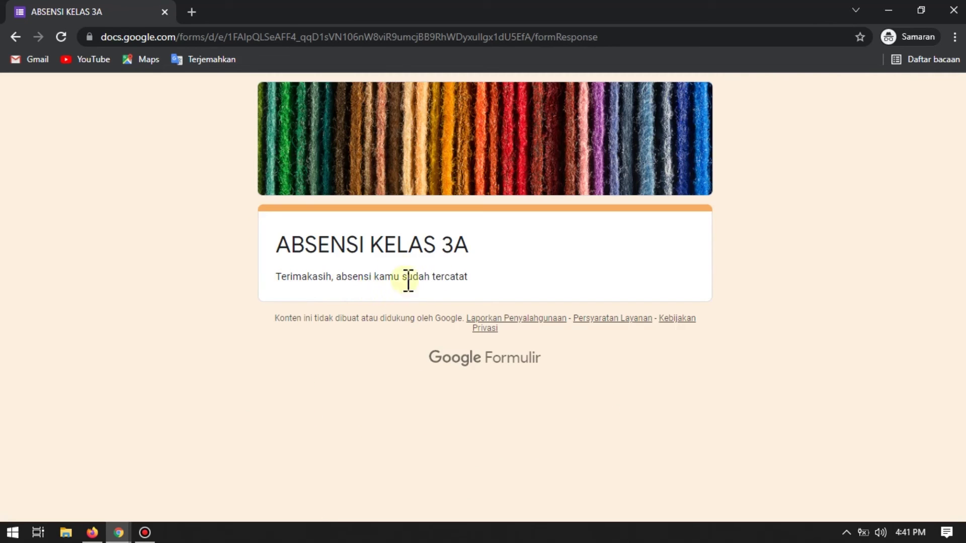
Open the attendance form's short link again in a new incognito tab
{"action": "left_click", "coordinate": [192, 12]}
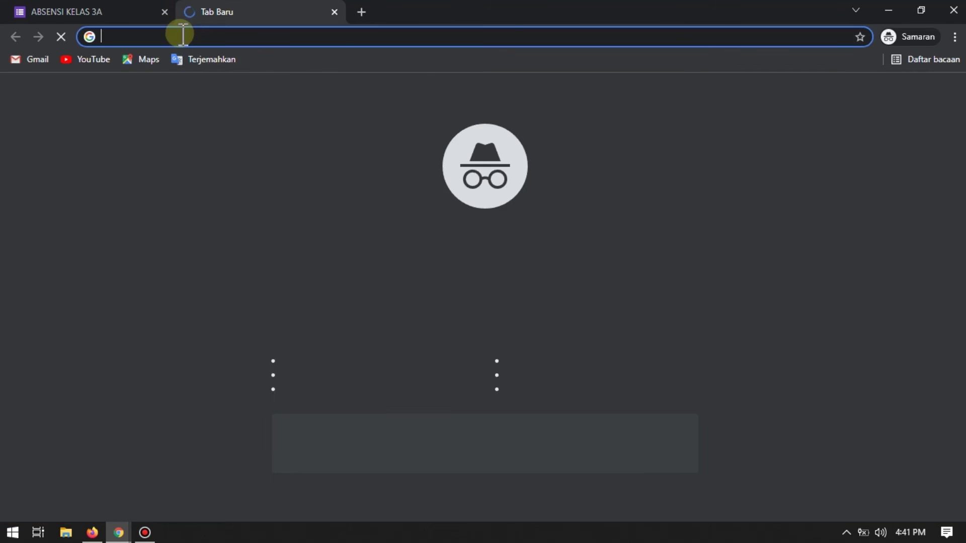
{"action": "type", "text": "https://forms.gle/sjJUeDxgbfbkPJM76"}
{"action": "key", "text": "Return"}
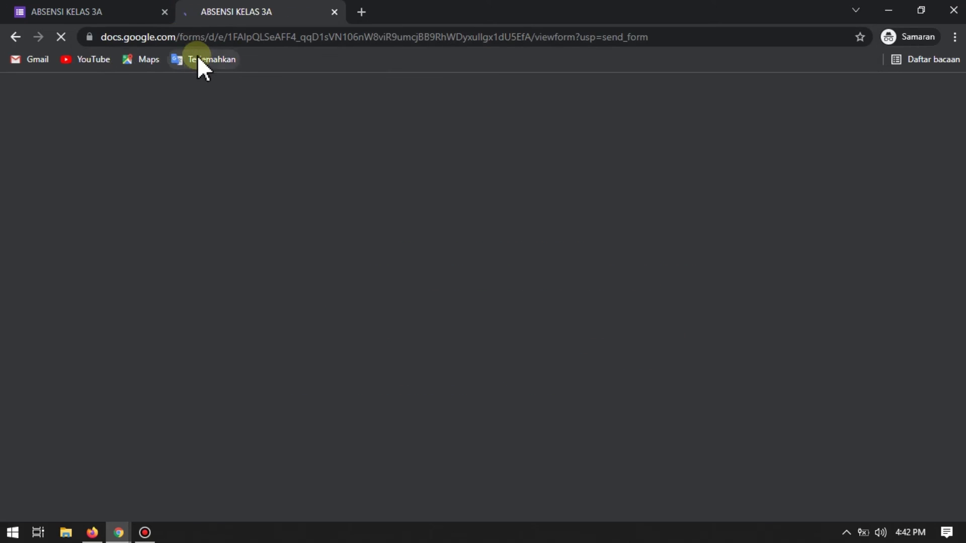
Fill in a third student's name, enter 15 for NOMOR ABSEN, mark ABSENSI as SAKIT, and submit the form
{"action": "scroll", "coordinate": [318, 322], "scroll_direction": "down", "scroll_amount": 3}
{"action": "scroll", "coordinate": [315, 322], "scroll_direction": "down", "scroll_amount": 1}
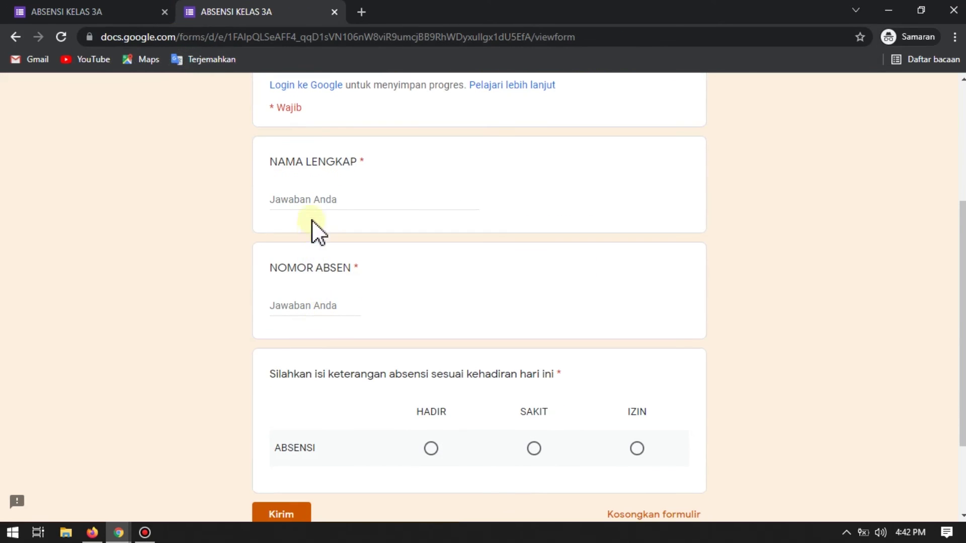
{"action": "left_click", "coordinate": [318, 197]}
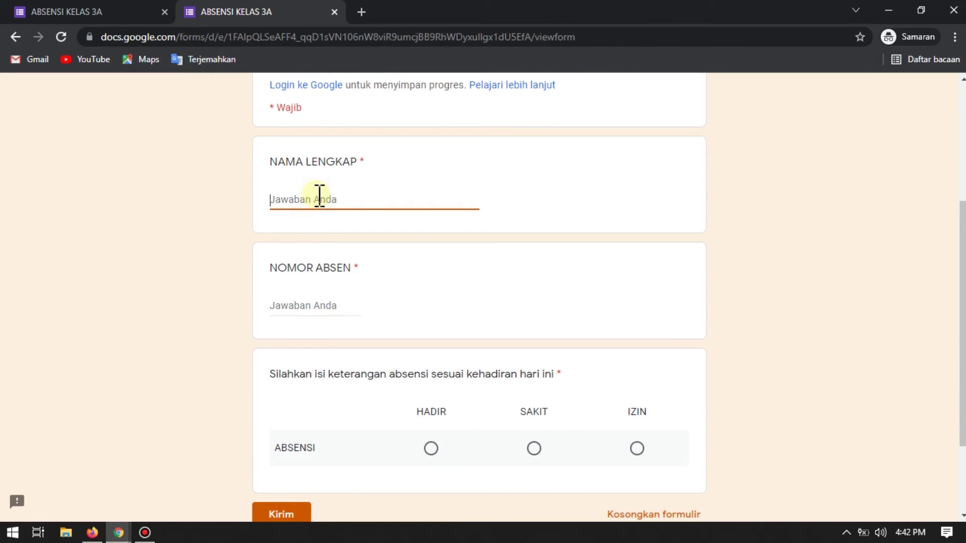
{"action": "type", "text": "heri"}
{"action": "left_click", "coordinate": [280, 307]}
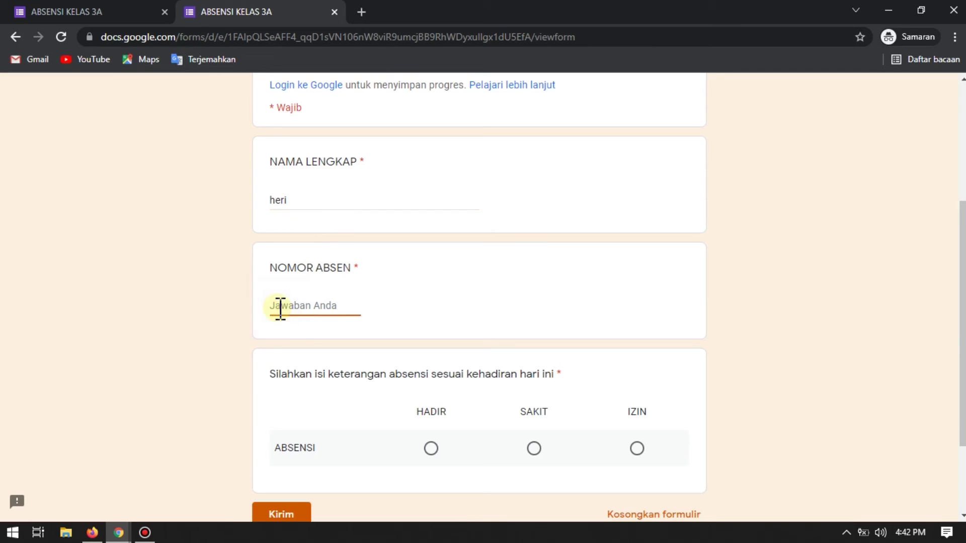
{"action": "type", "text": "15"}
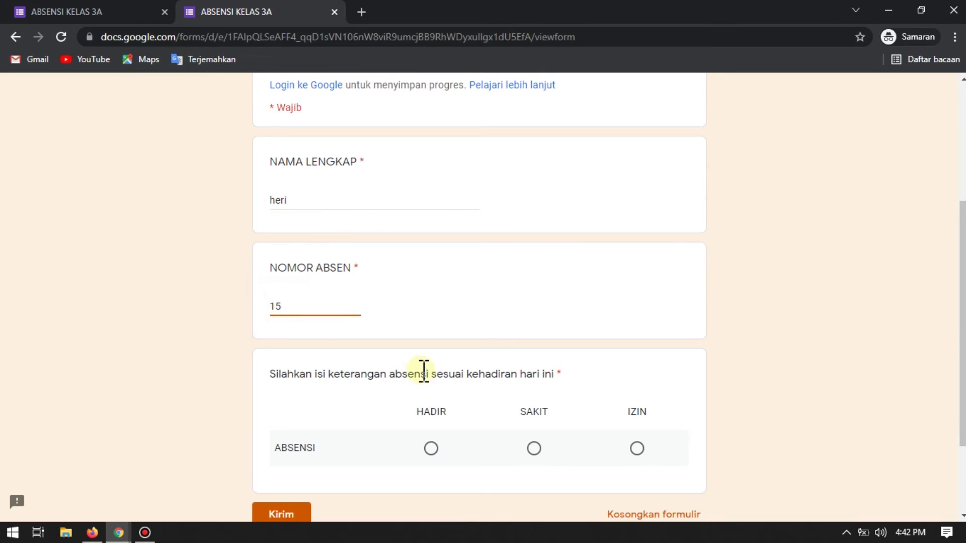
{"action": "scroll", "coordinate": [422, 370], "scroll_direction": "down", "scroll_amount": 2}
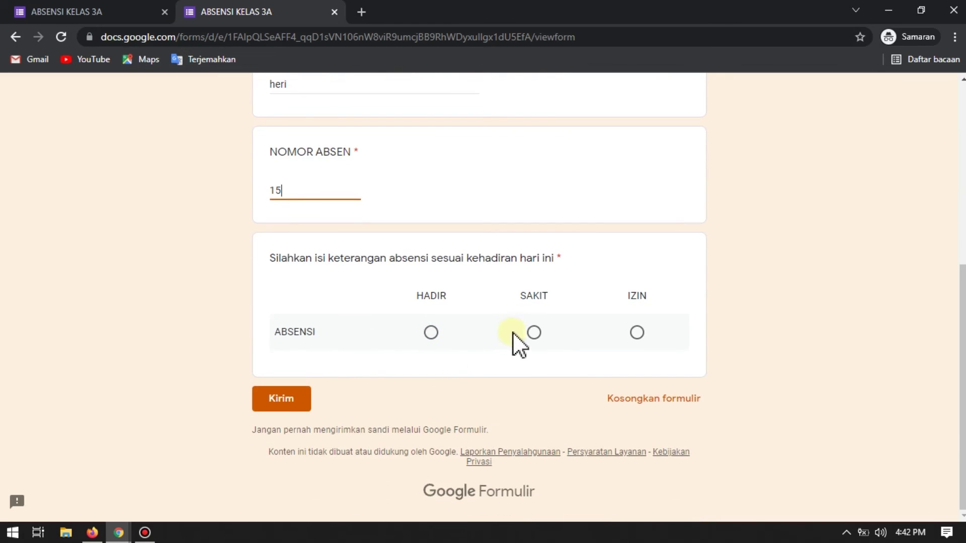
{"action": "left_click", "coordinate": [533, 332]}
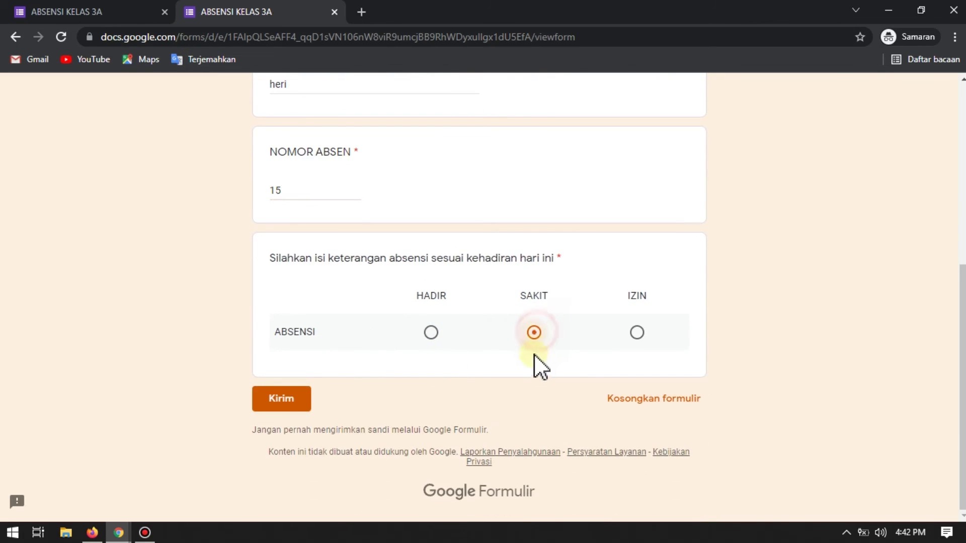
{"action": "left_click", "coordinate": [278, 400]}
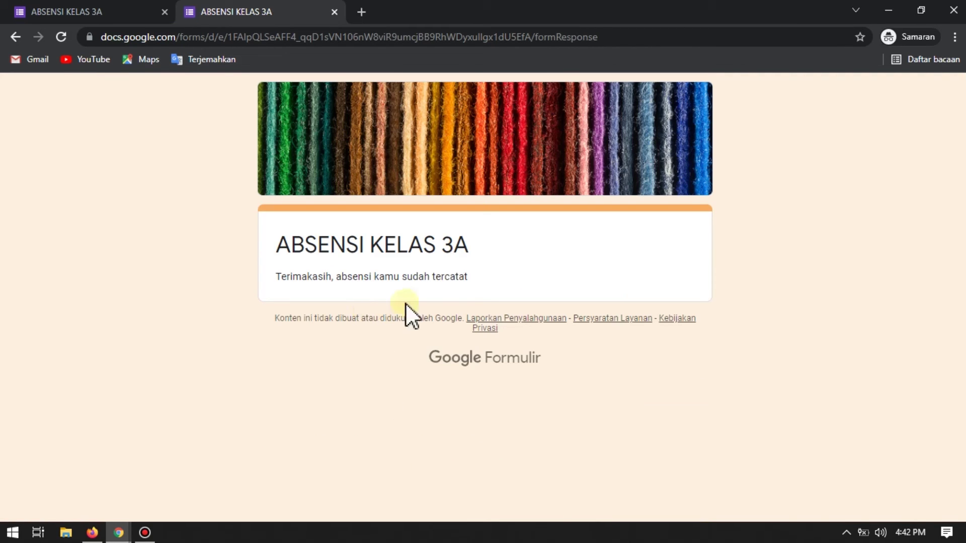
Switch to the form editor in Firefox and review the summary of submitted names, attendance numbers and the attendance chart
{"action": "left_click", "coordinate": [93, 532]}
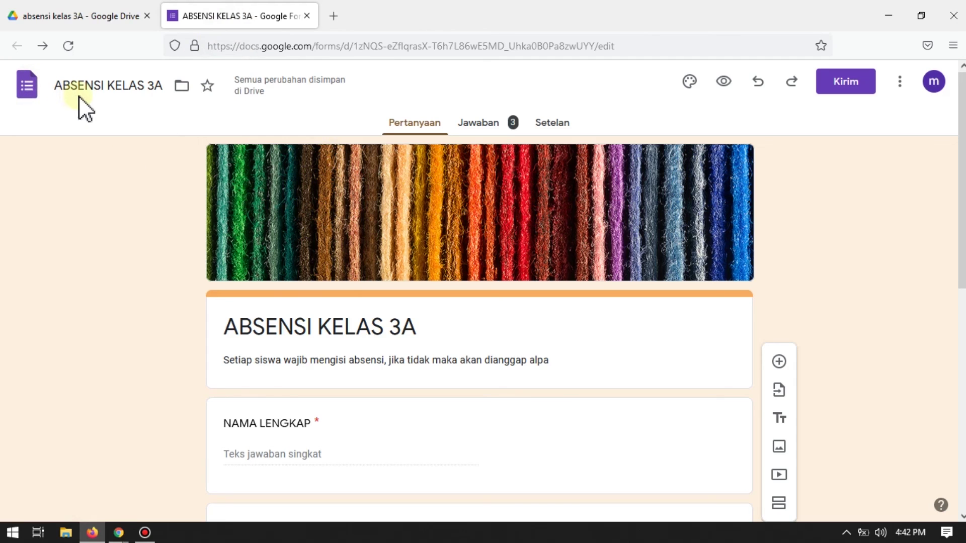
{"action": "left_click", "coordinate": [484, 123]}
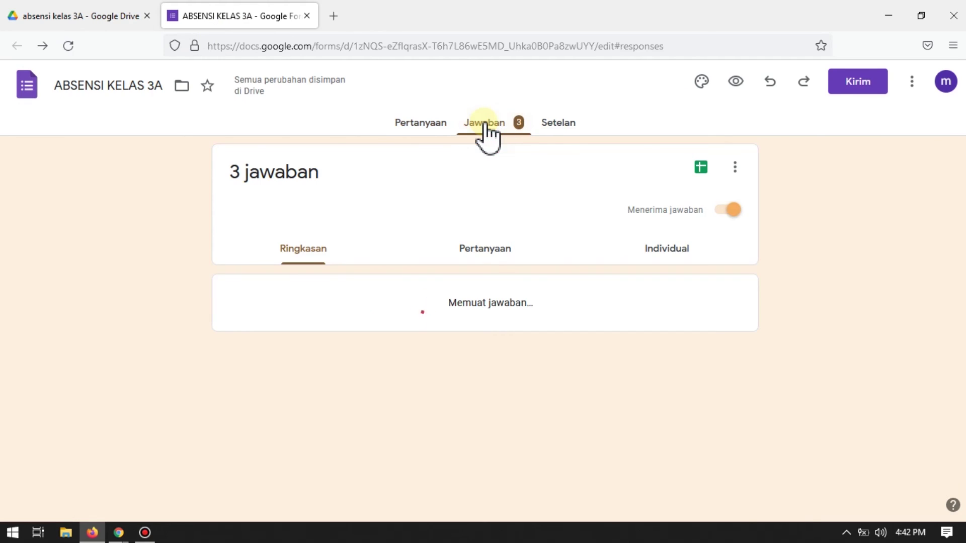
{"action": "scroll", "coordinate": [281, 286], "scroll_direction": "down", "scroll_amount": 4}
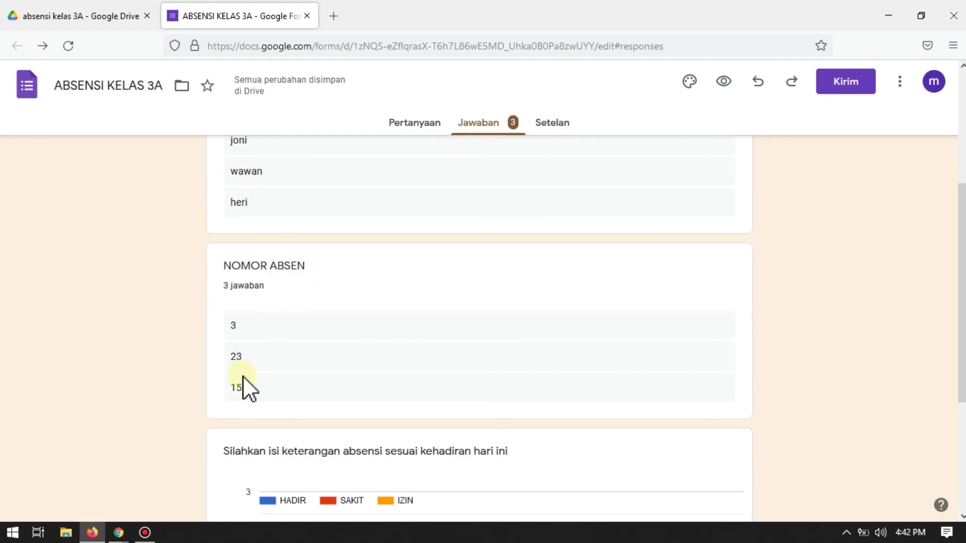
{"action": "scroll", "coordinate": [244, 387], "scroll_direction": "down", "scroll_amount": 4}
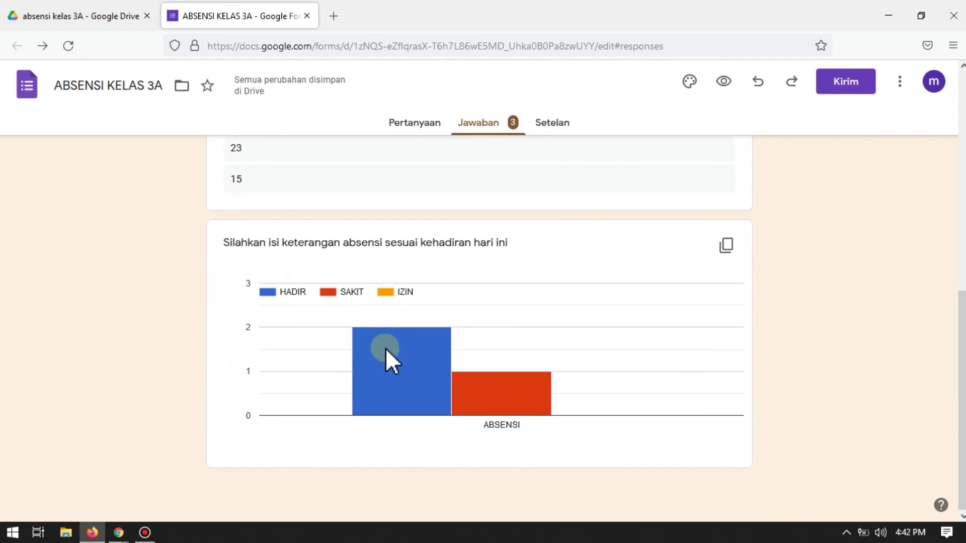
{"action": "scroll", "coordinate": [306, 332], "scroll_direction": "up", "scroll_amount": 6}
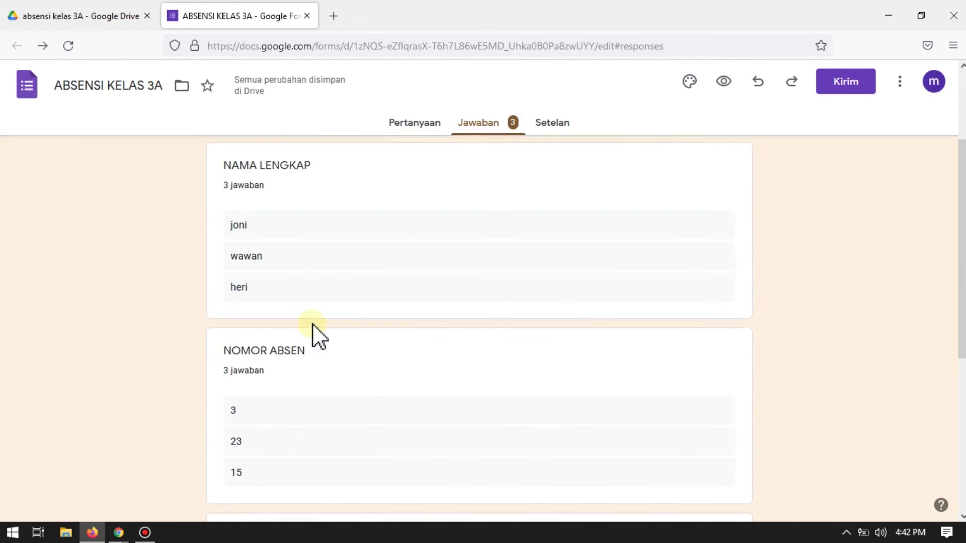
{"action": "scroll", "coordinate": [312, 325], "scroll_direction": "up", "scroll_amount": 3}
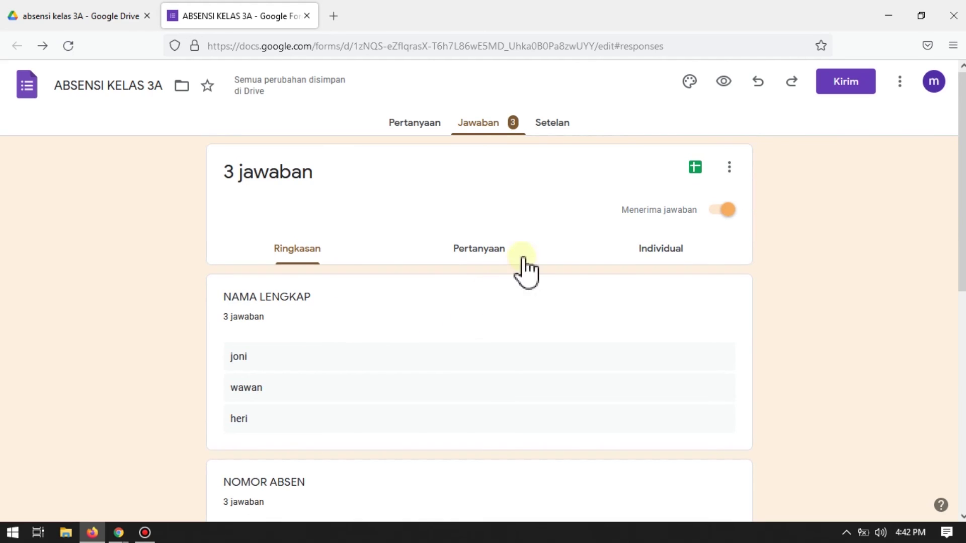
Create a new spreadsheet as the destination for the form's responses and open the linked sheet
{"action": "left_click", "coordinate": [698, 169]}
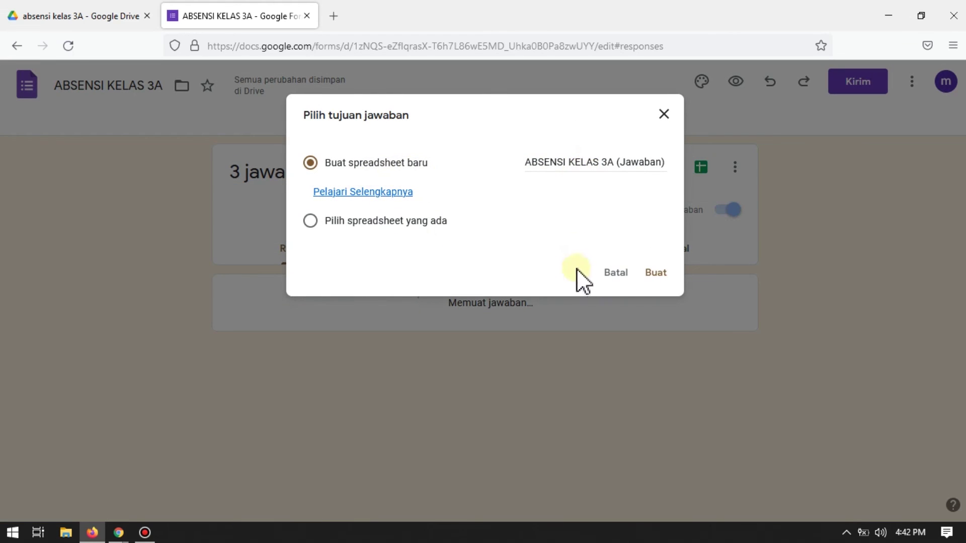
{"action": "left_click", "coordinate": [658, 273]}
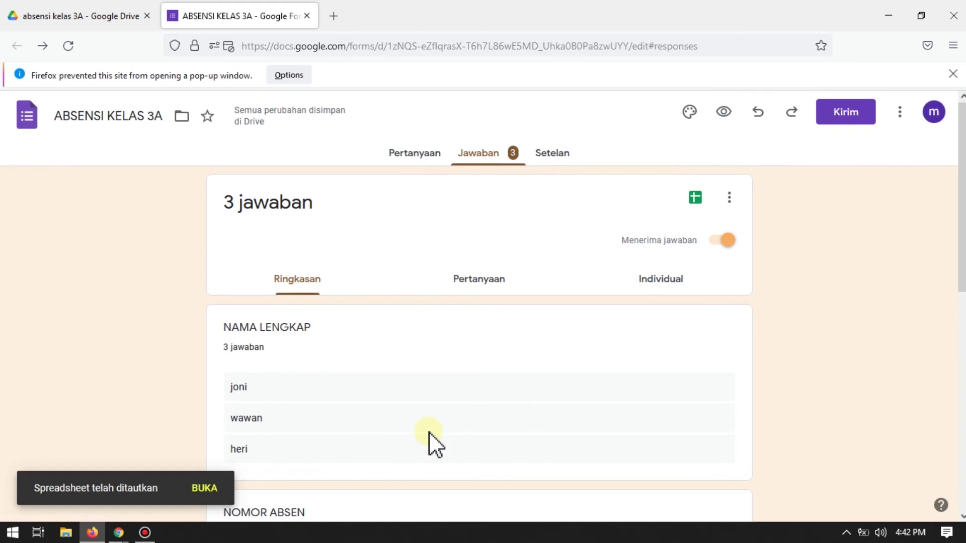
{"action": "left_click", "coordinate": [215, 486]}
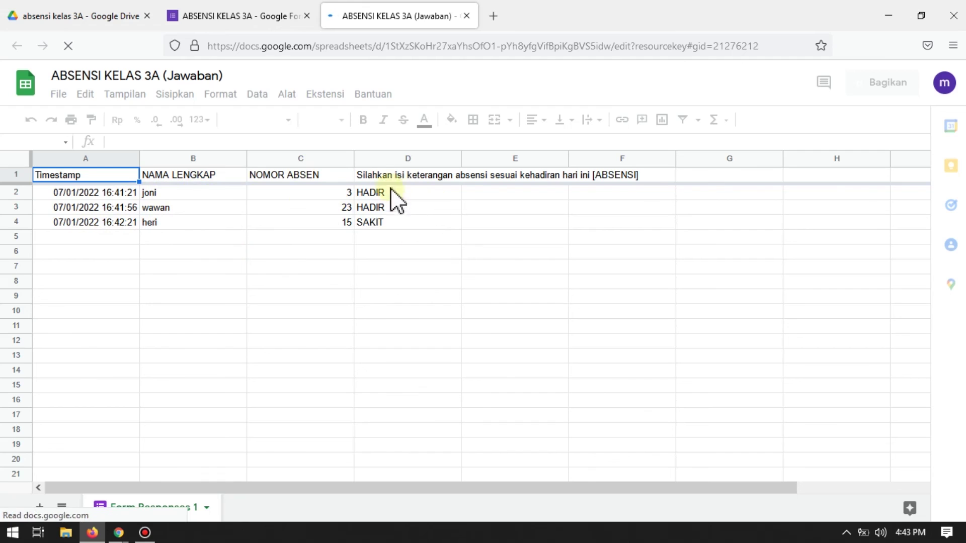
Examine the first student's name, attendance status and NOMOR ABSEN in row 2 of the response sheet
{"action": "left_click", "coordinate": [236, 195]}
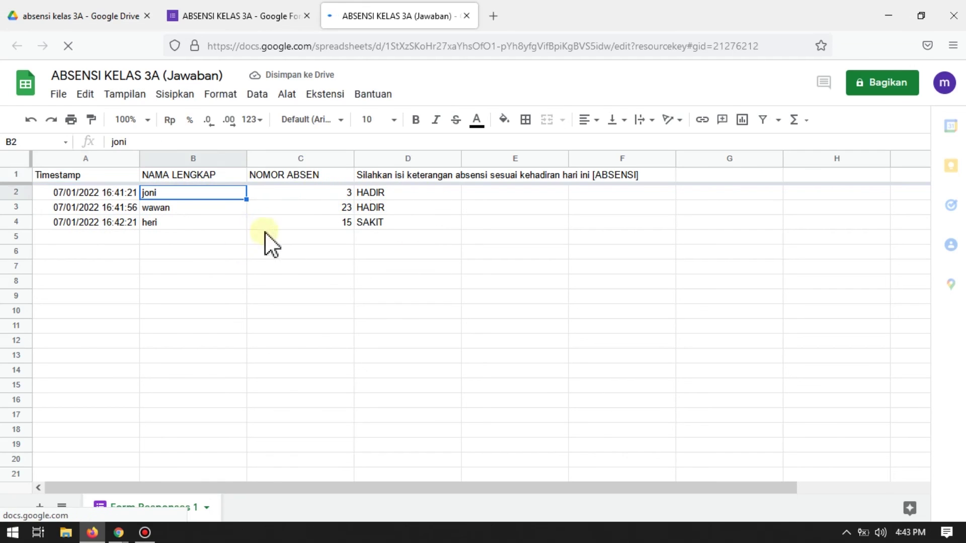
{"action": "left_click", "coordinate": [374, 193]}
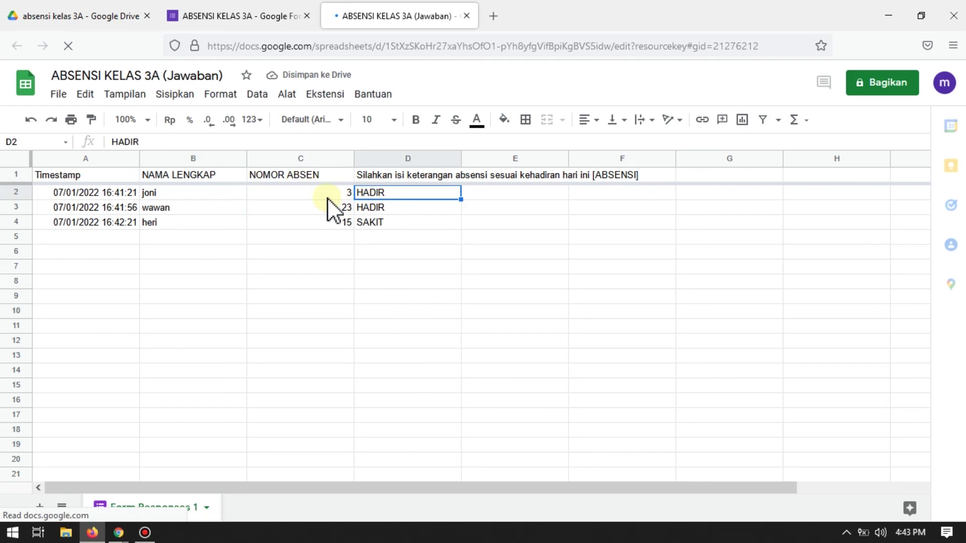
{"action": "left_click", "coordinate": [326, 197]}
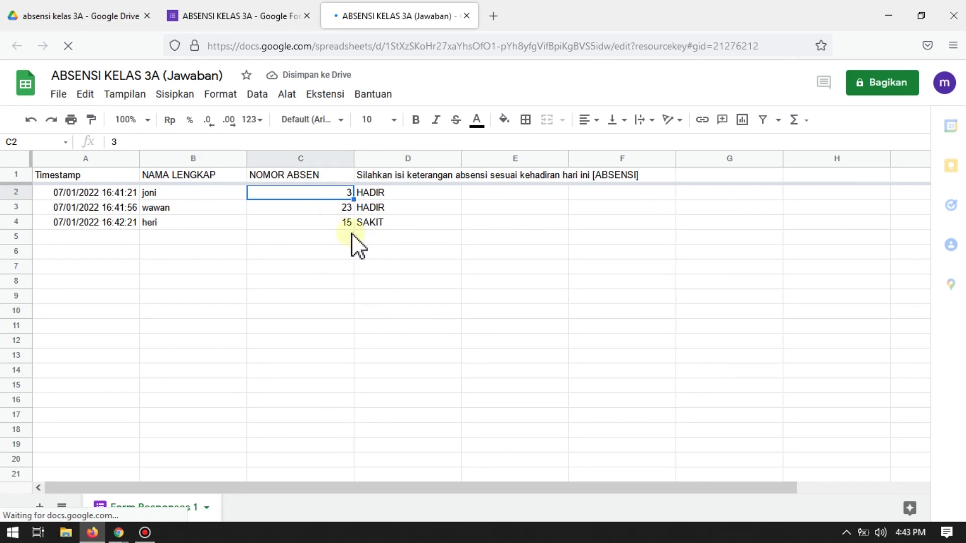